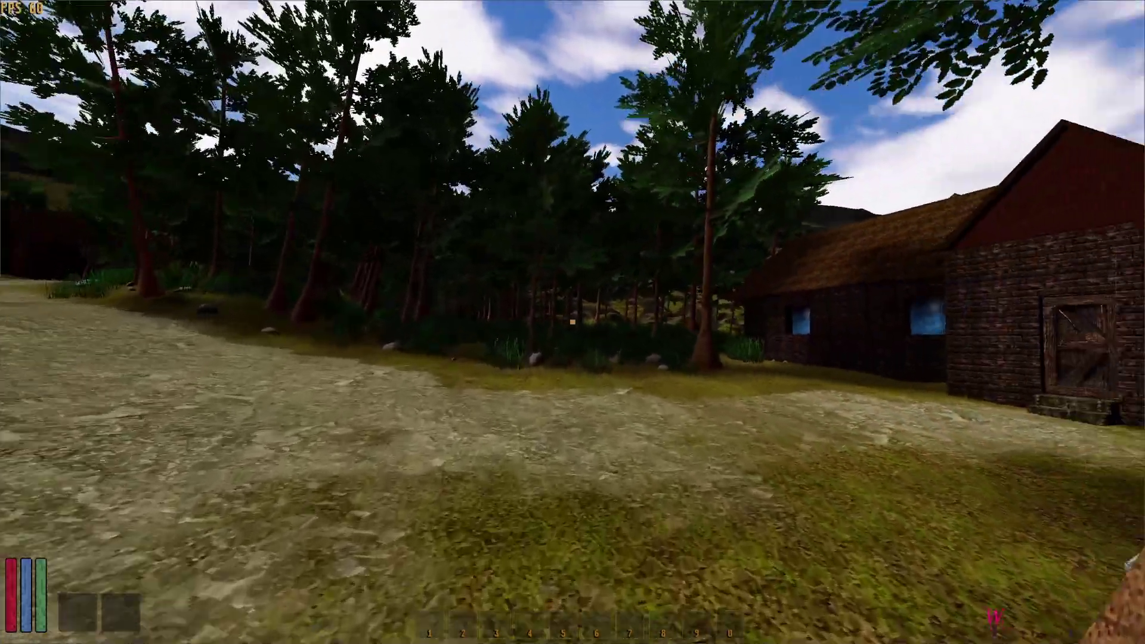
key(w)
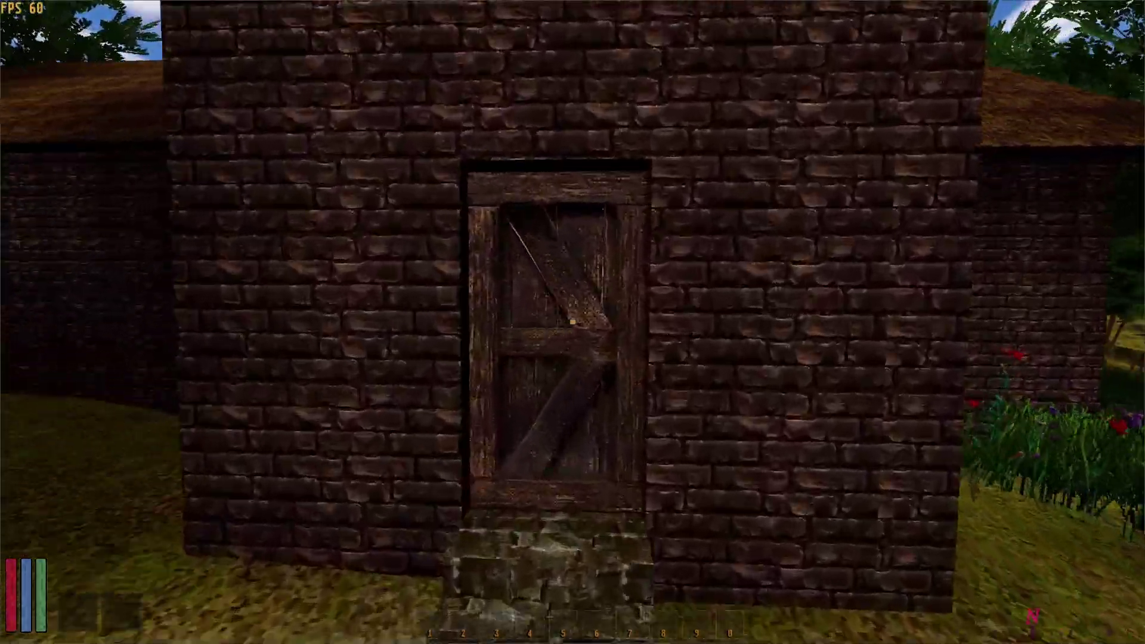
key(e)
key(w)
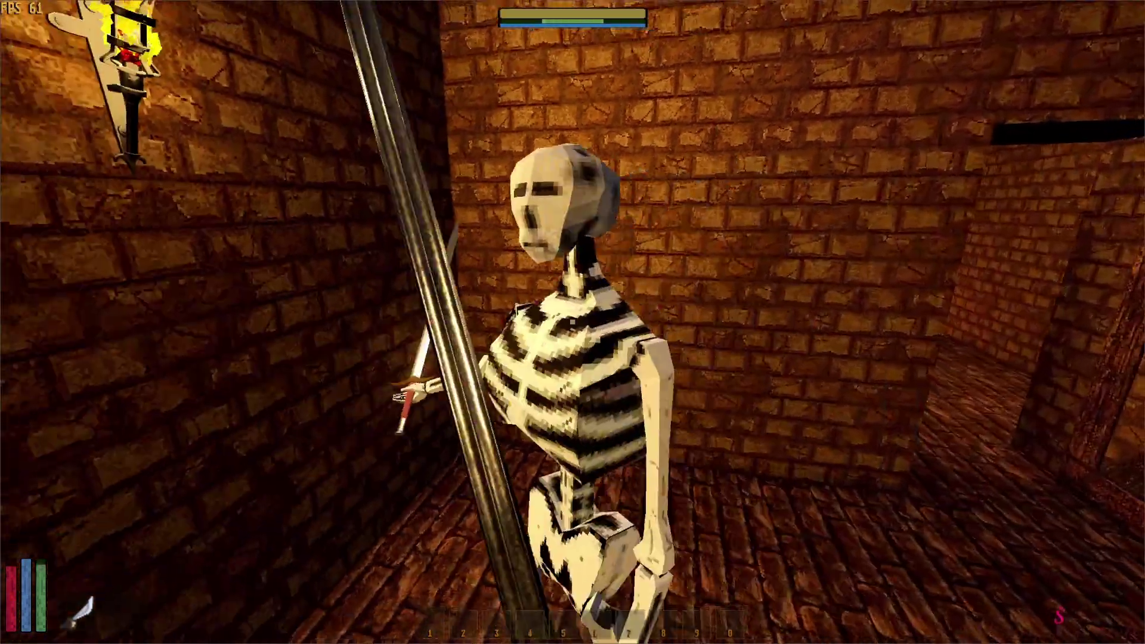
key(s)
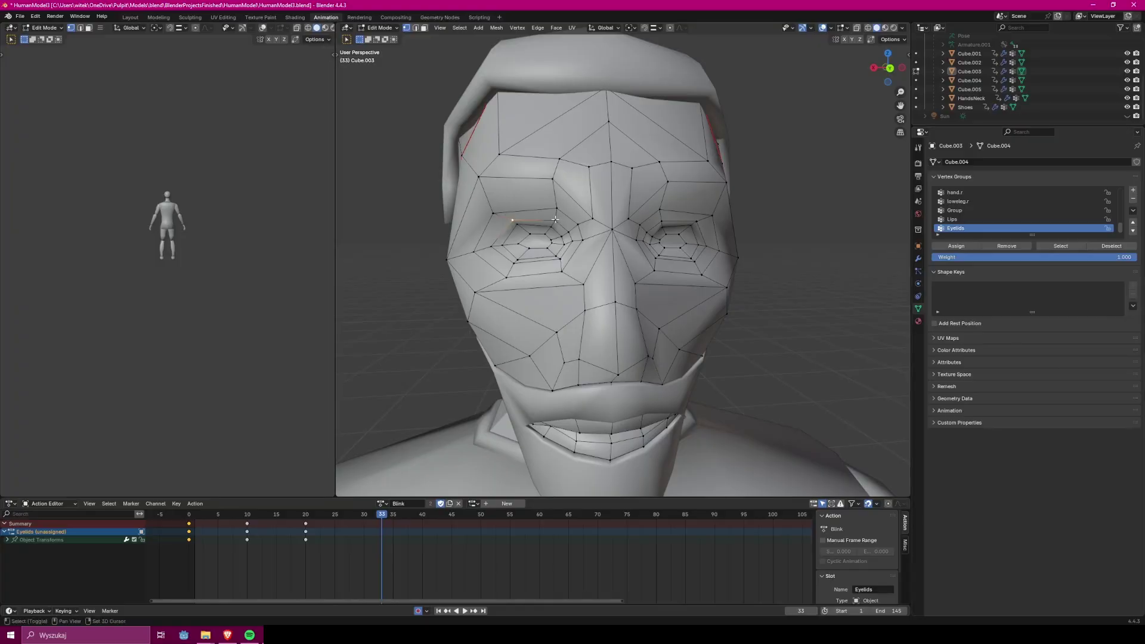
- Add the other eye's upper eyelid vertices to the selection and hook all selected eyelid vertices to a new empty object
shift+click(661, 221)
shift+click(696, 221)
key(ctrl+h)
click(786, 281)
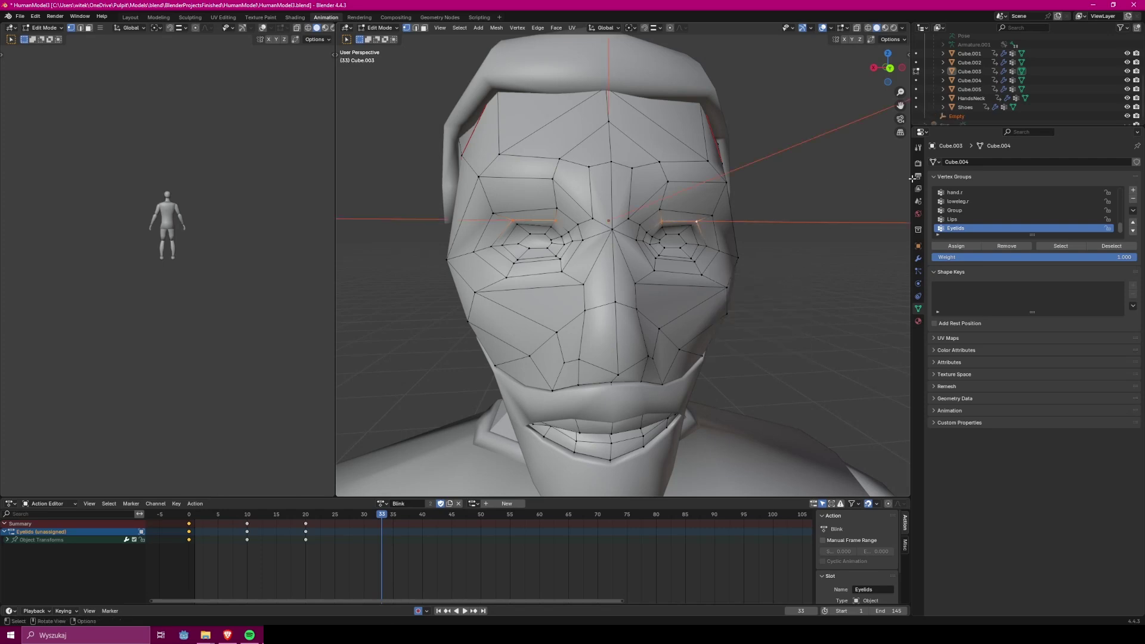
- Rename the new hook empty as Eyelids
scroll(964, 74, down, 1)
double_click(971, 108)
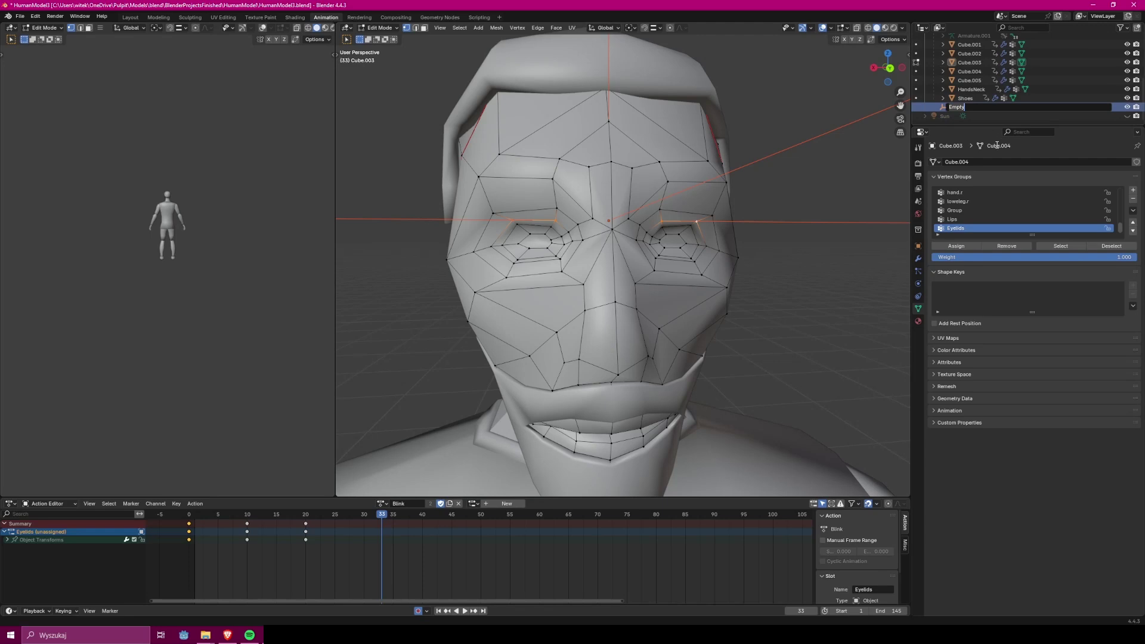
text(H)
text(yelids)
key(Return)
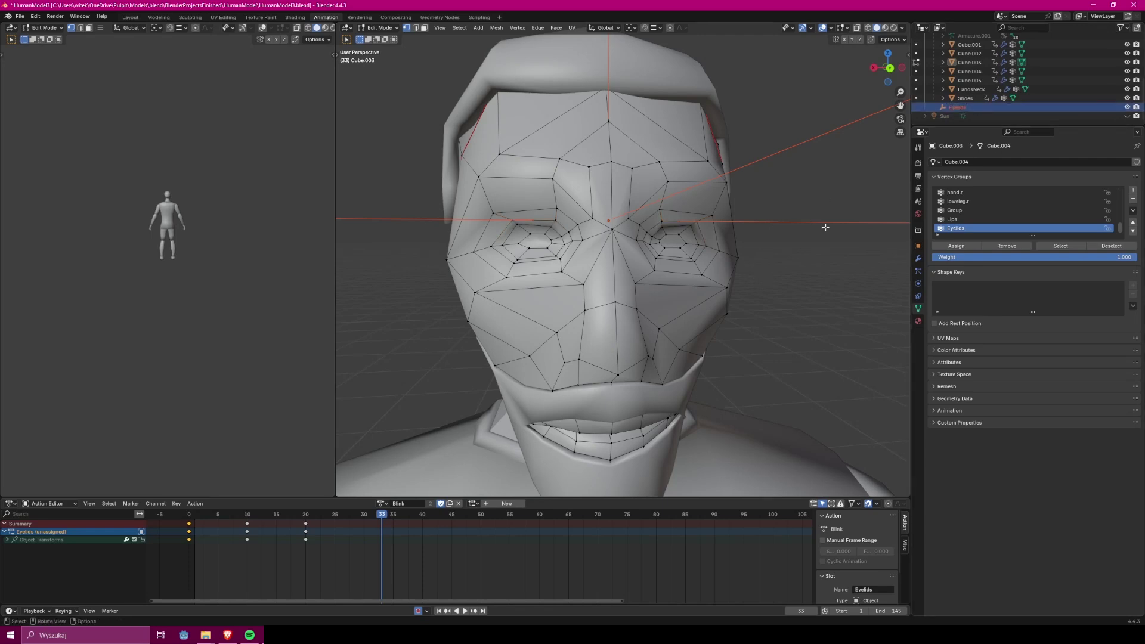
- Leave Edit Mode and display the character's head in Material Preview shading
key(z)
key(Escape)
key(Tab)
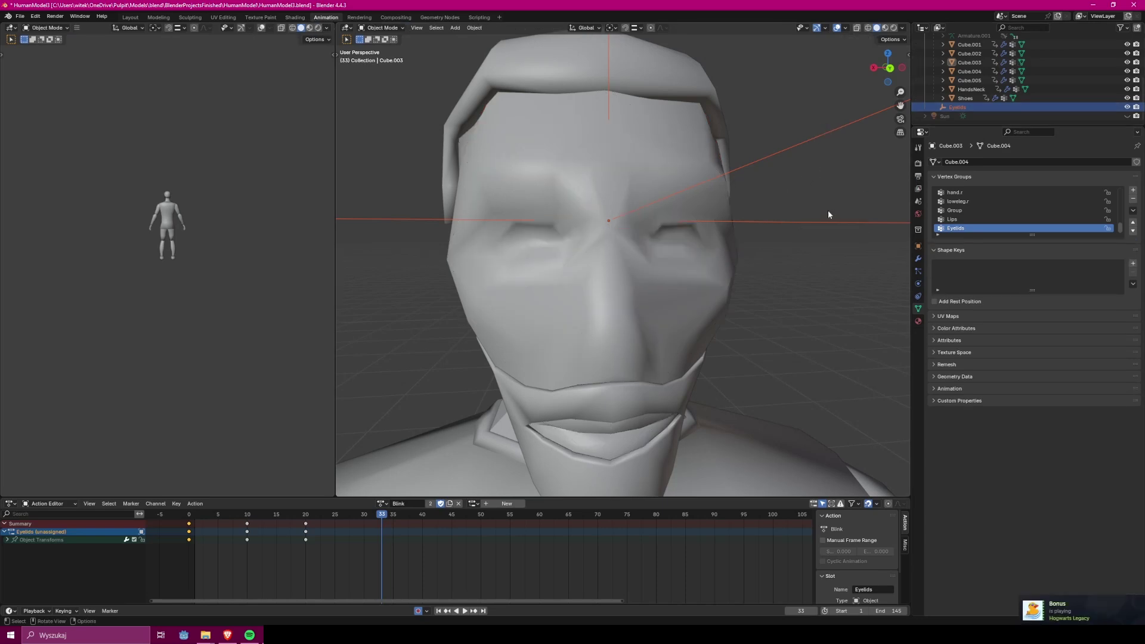
key(g)
key(z)
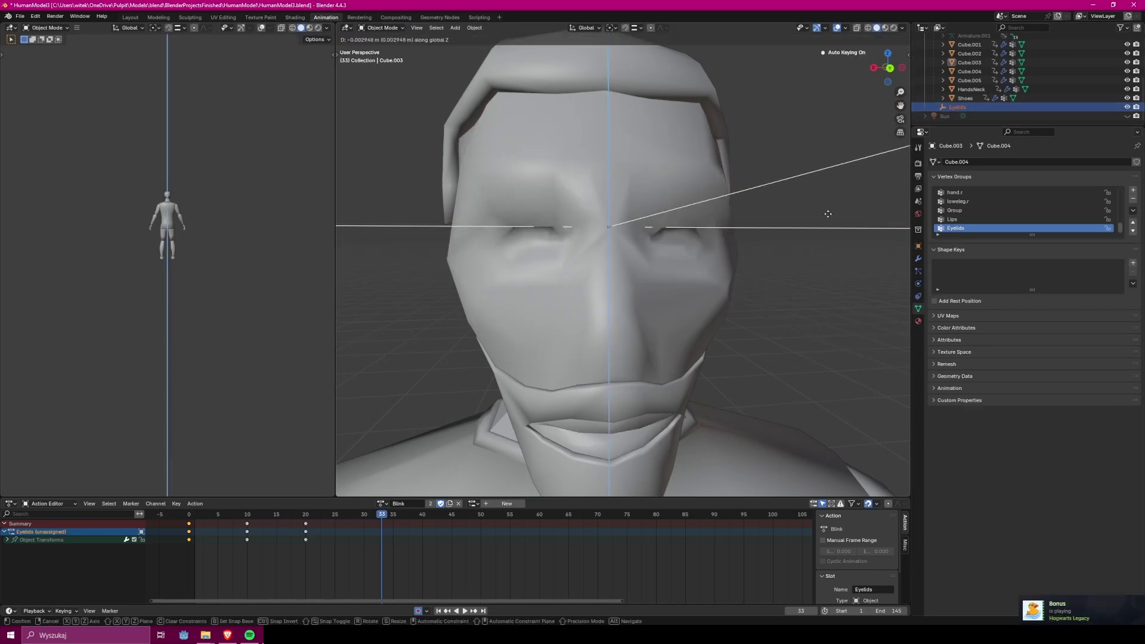
right_click(827, 208)
click(885, 28)
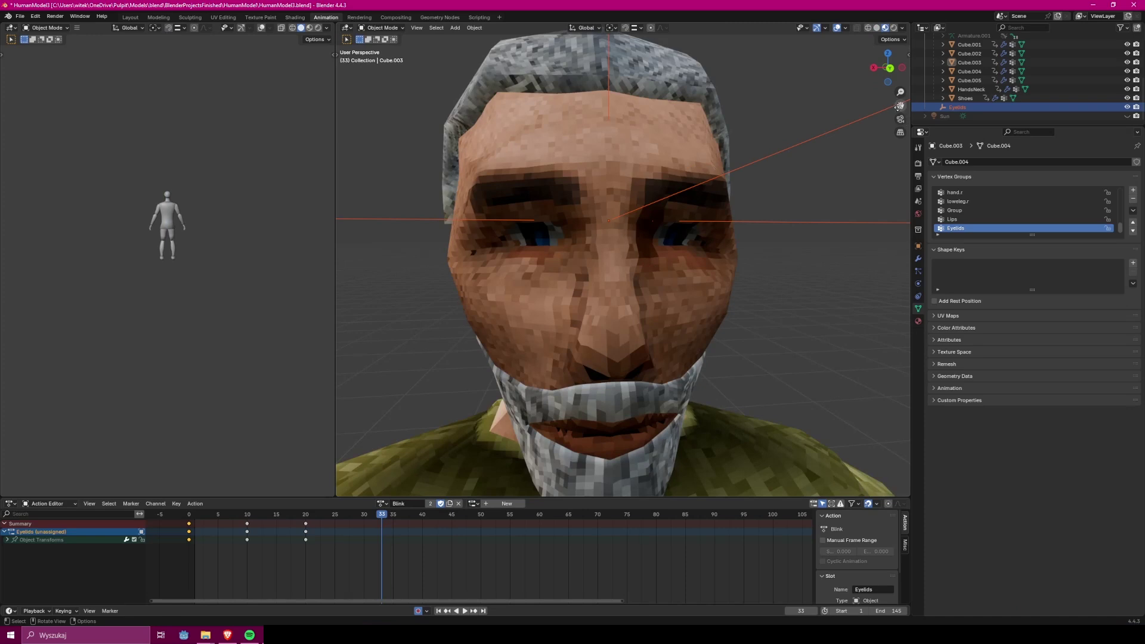
- Move the Eyelids empty down along the Z axis until the upper eyelids cover both eyes
drag(901, 106, 938, 101)
drag(889, 69, 868, 107)
drag(850, 69, 872, 180)
click(825, 142)
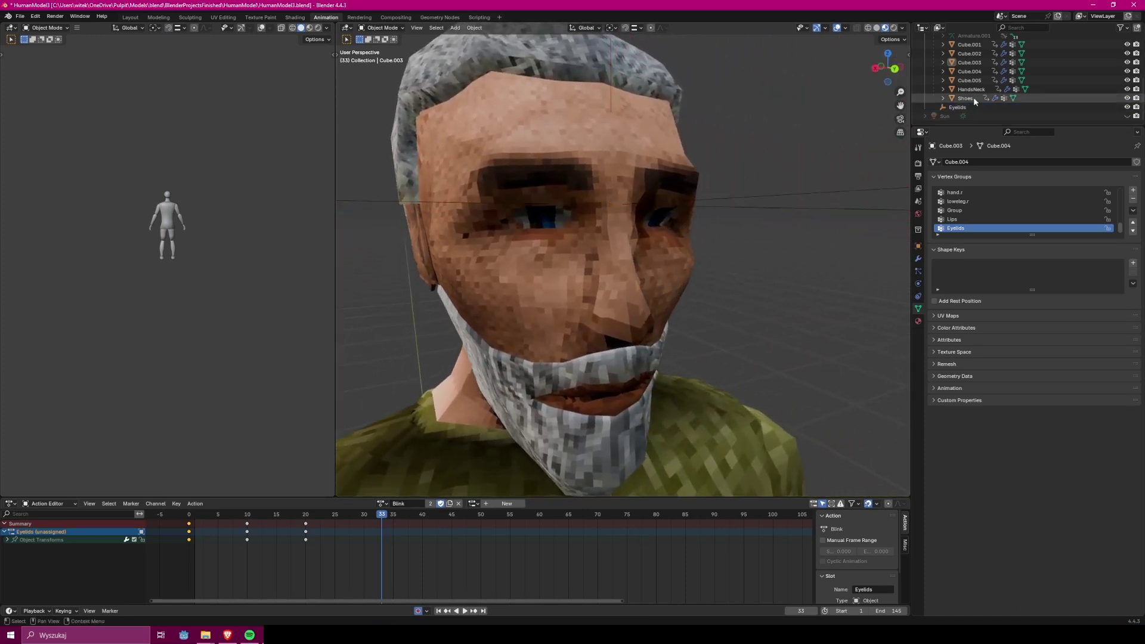
click(964, 114)
click(964, 108)
key(g)
key(z)
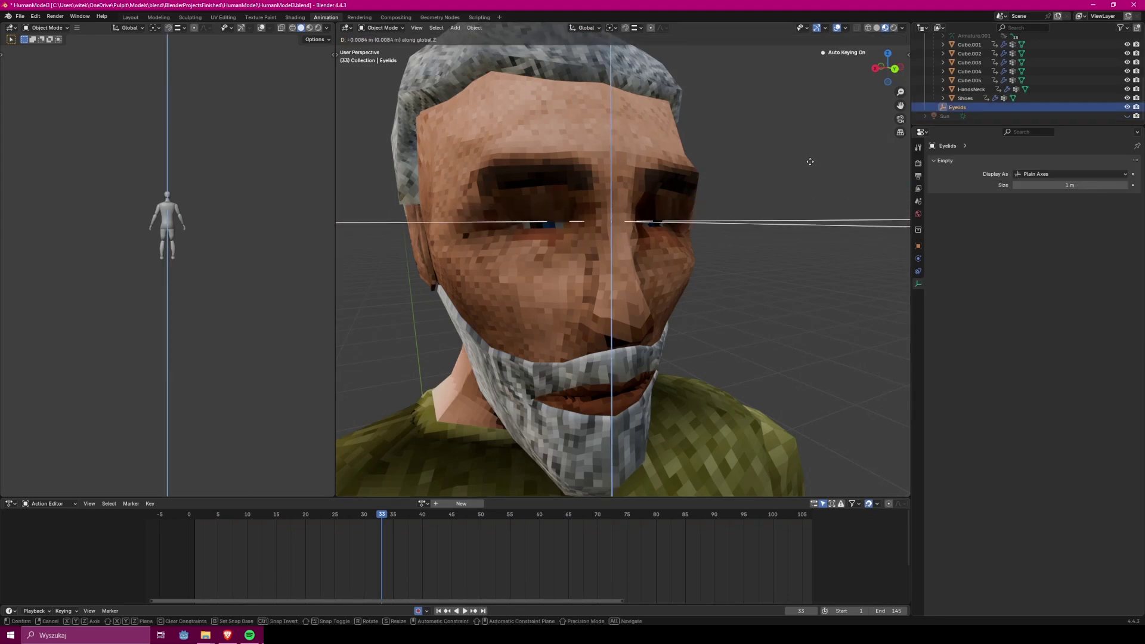
click(812, 174)
click(828, 242)
scroll(869, 123, up, 2)
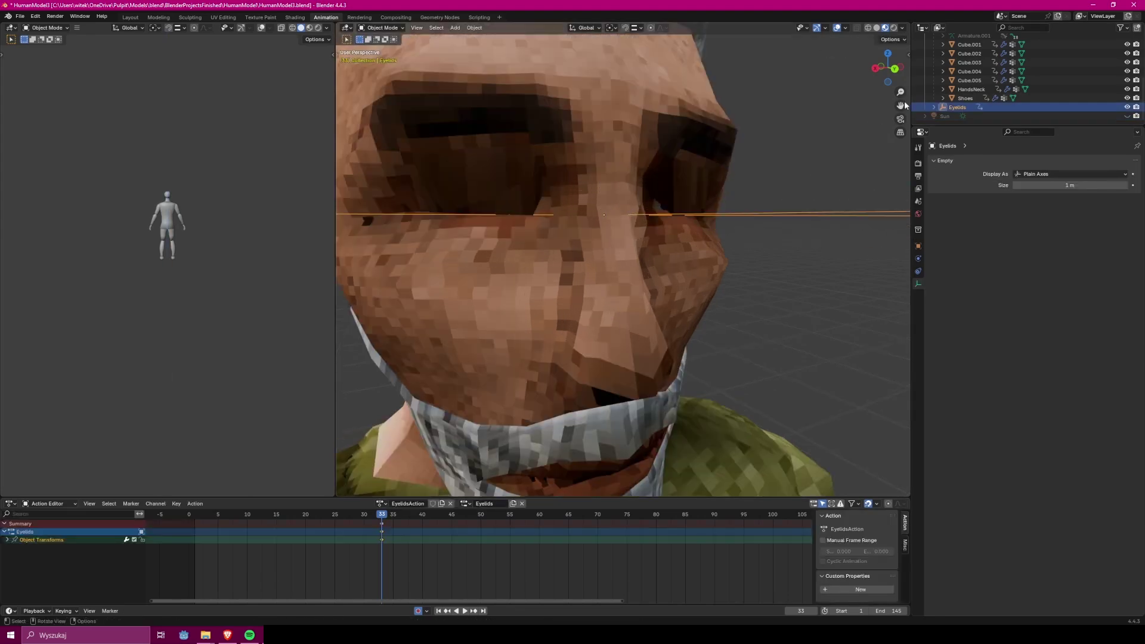
- Shift the Eyelids empty along the Y axis and deselect it
mouse_move(901, 105)
mouse_down()
mouse_move(913, 54)
mouse_move(904, 73)
mouse_move(859, 70)
mouse_up()
key(g)
key(x)
key(y)
click(862, 204)
scroll(836, 167, down, 2)
click(836, 167)
scroll(838, 170, down, 3)
key(z)
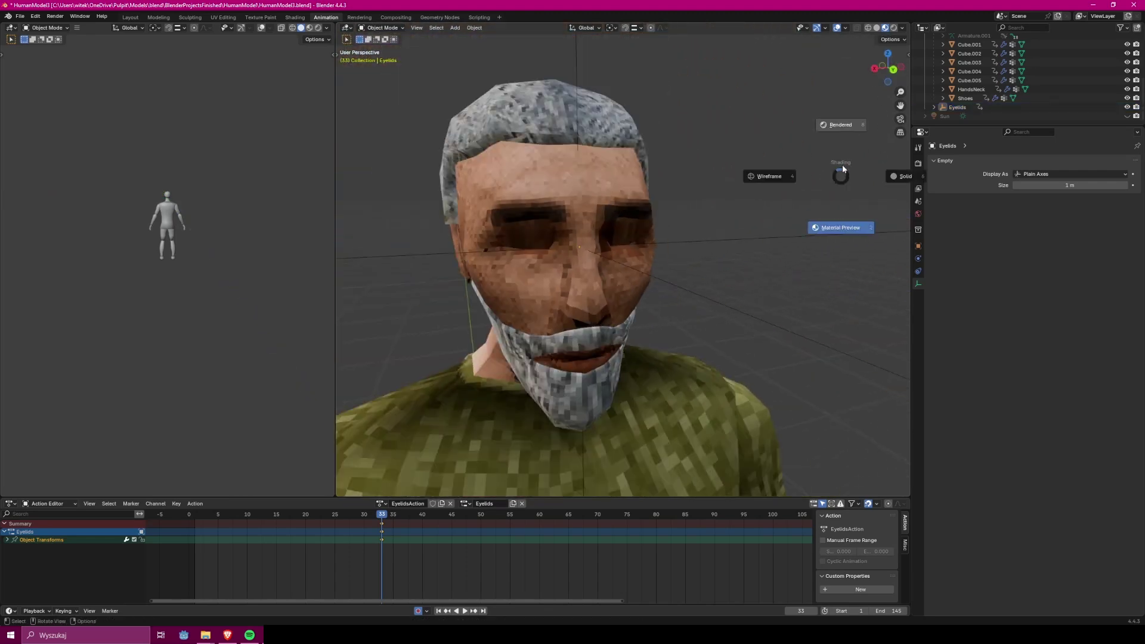
key(Escape)
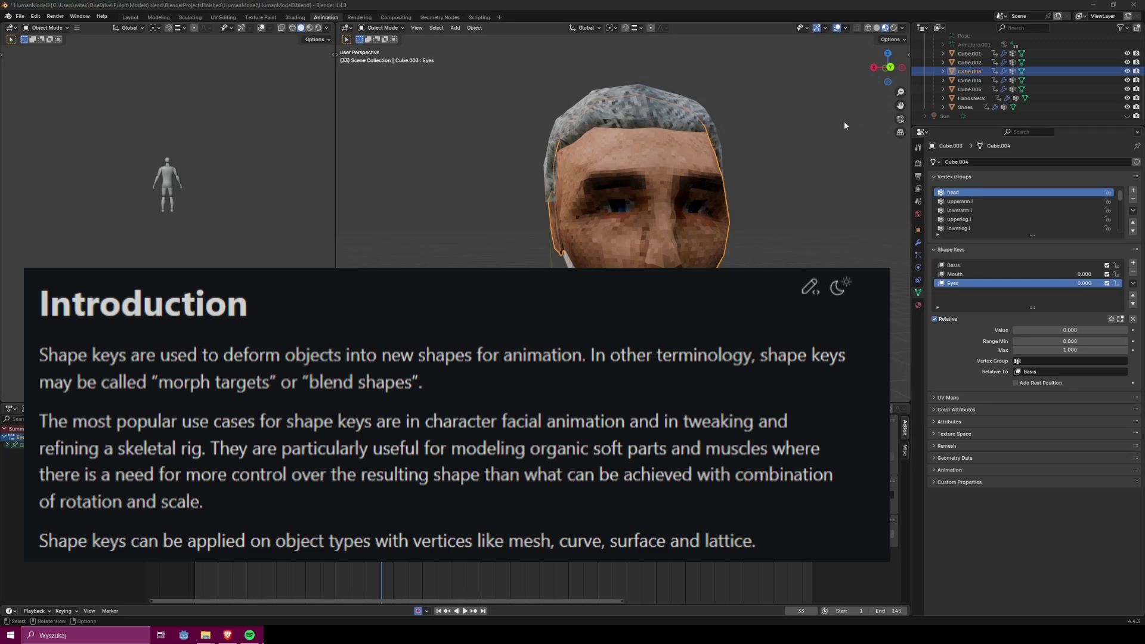
- Examine the character's eye area up close in the textured view
scroll(828, 128, up, 2)
scroll(789, 143, up, 3)
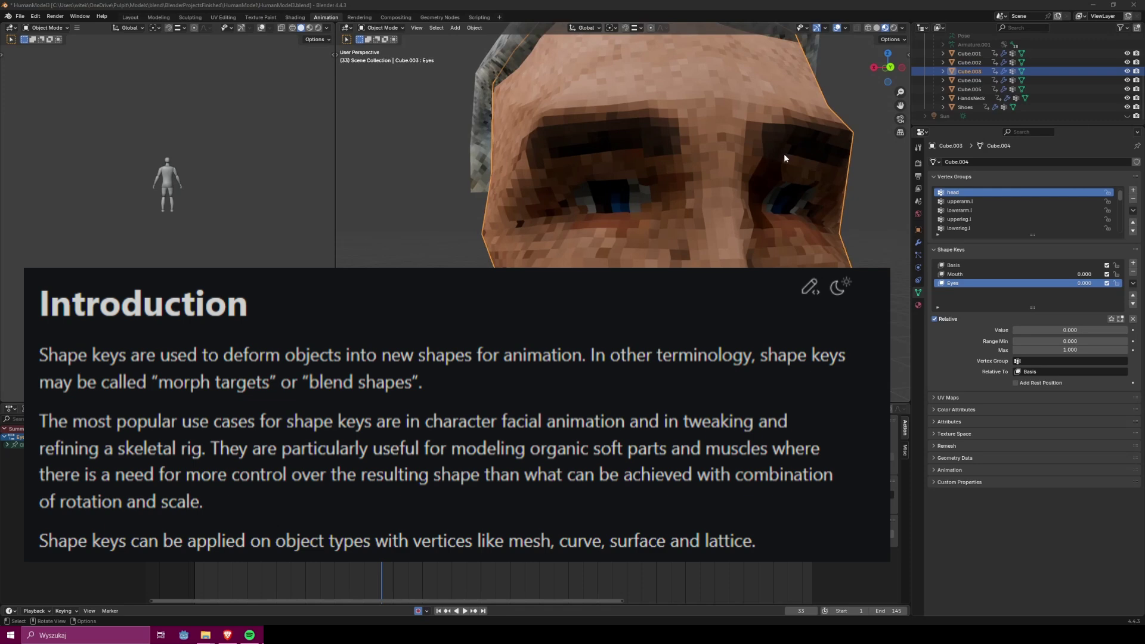
scroll(783, 152, up, 2)
scroll(774, 173, up, 2)
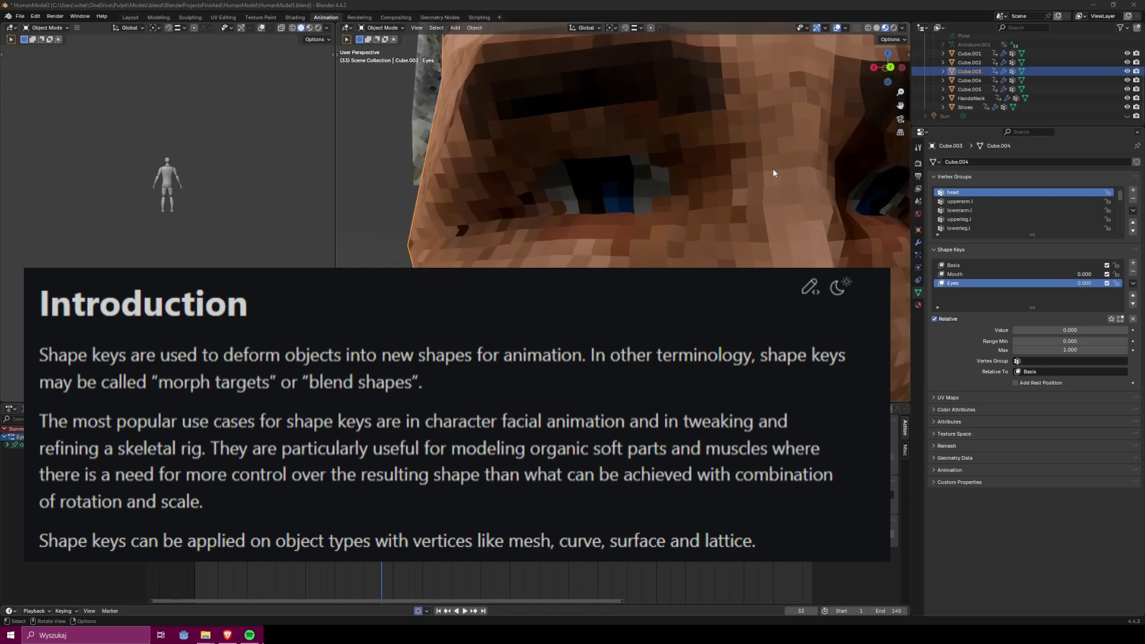
scroll(773, 172, up, 2)
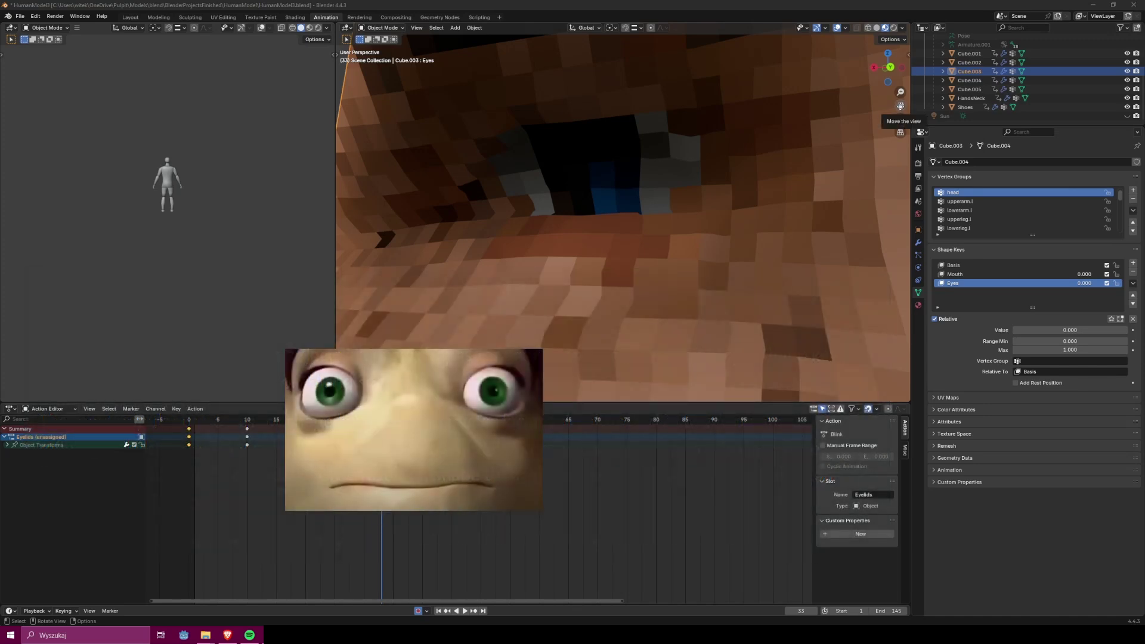
drag(901, 106, 924, 161)
scroll(743, 216, down, 10)
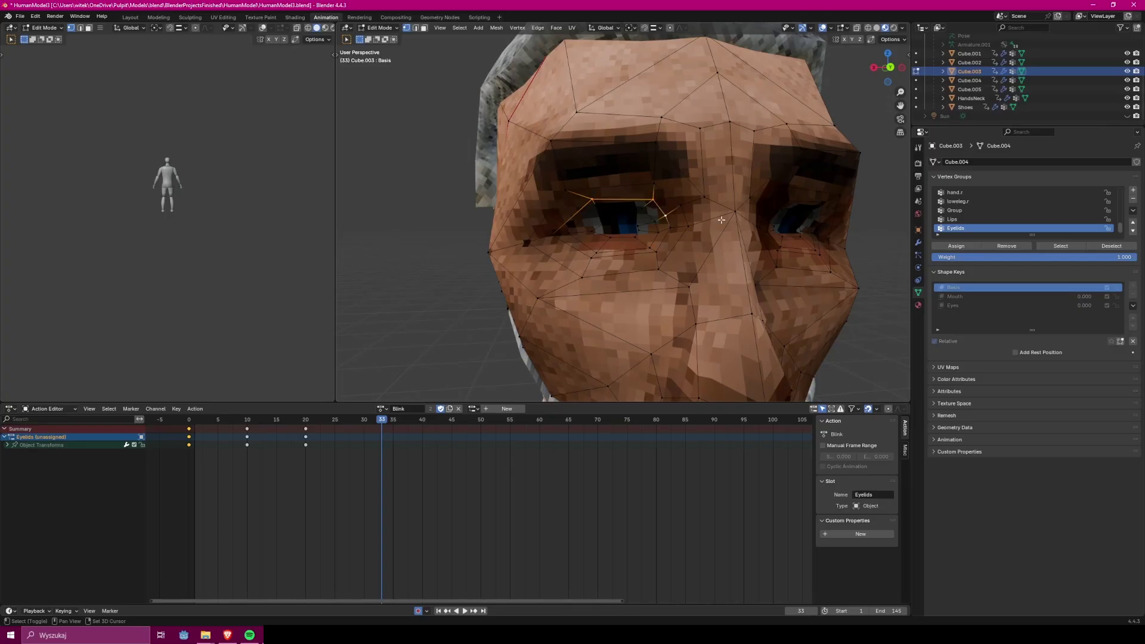
- In solid shading, add the second eye's upper eyelid vertices to the selection and assign them to the Eyelids vertex group
scroll(776, 214, up, 3)
middle_drag(776, 215, 806, 219)
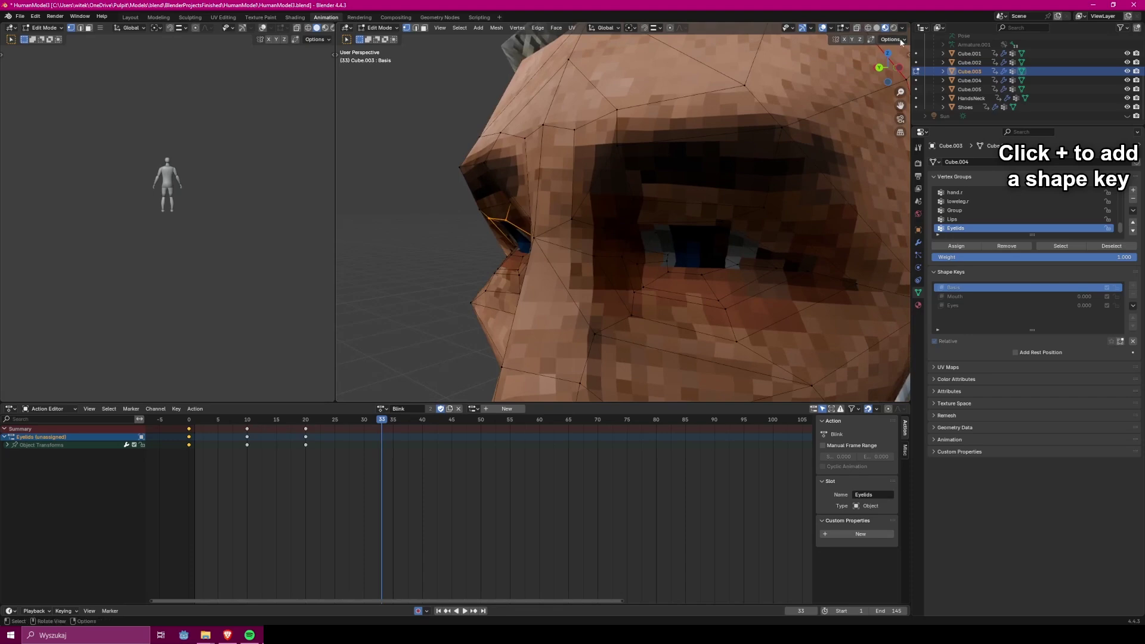
click(877, 28)
shift+click(627, 243)
shift+click(634, 223)
shift+click(724, 223)
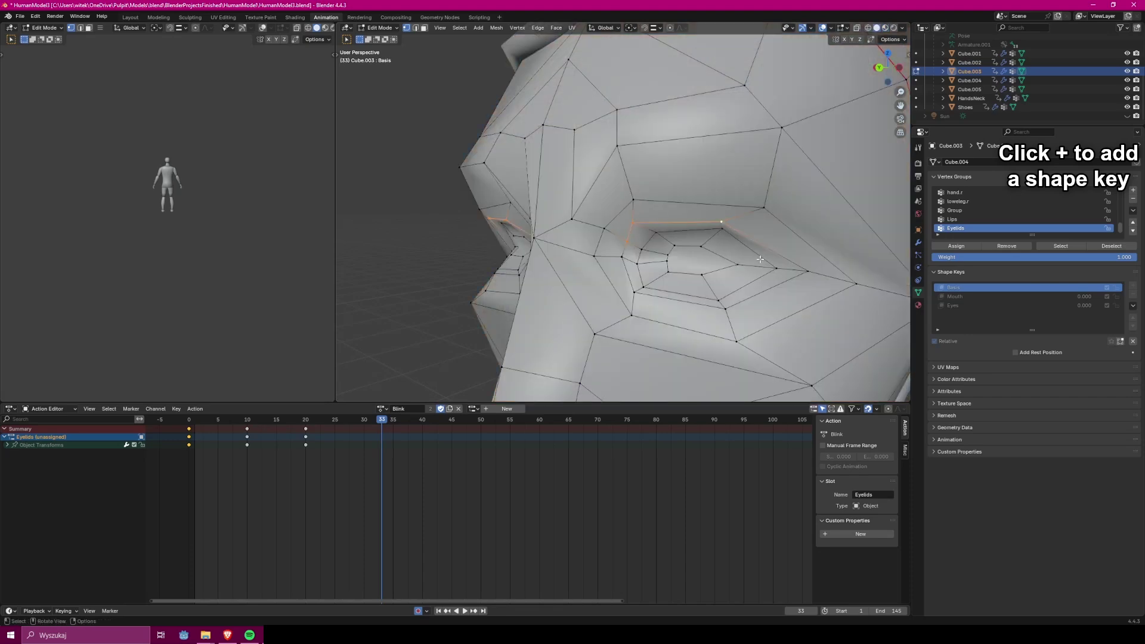
click(958, 247)
- Check the Eyelids vertex group by selecting and deselecting its vertices in Material Preview shading
middle_drag(810, 246, 865, 243)
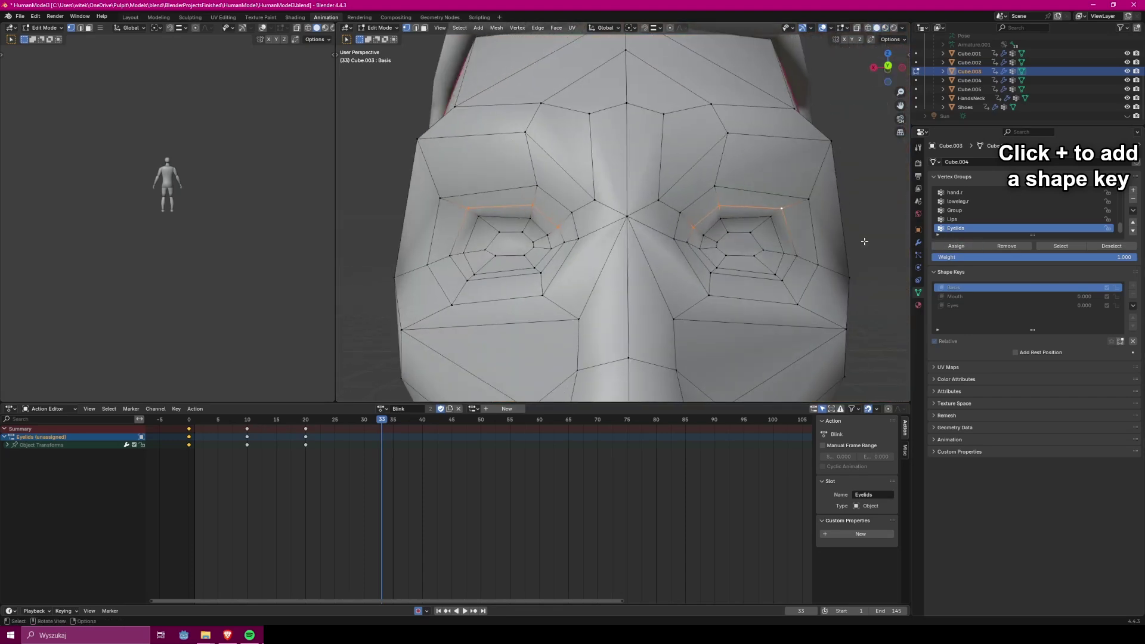
click(864, 243)
key(Tab)
key(Tab)
click(886, 28)
click(1066, 248)
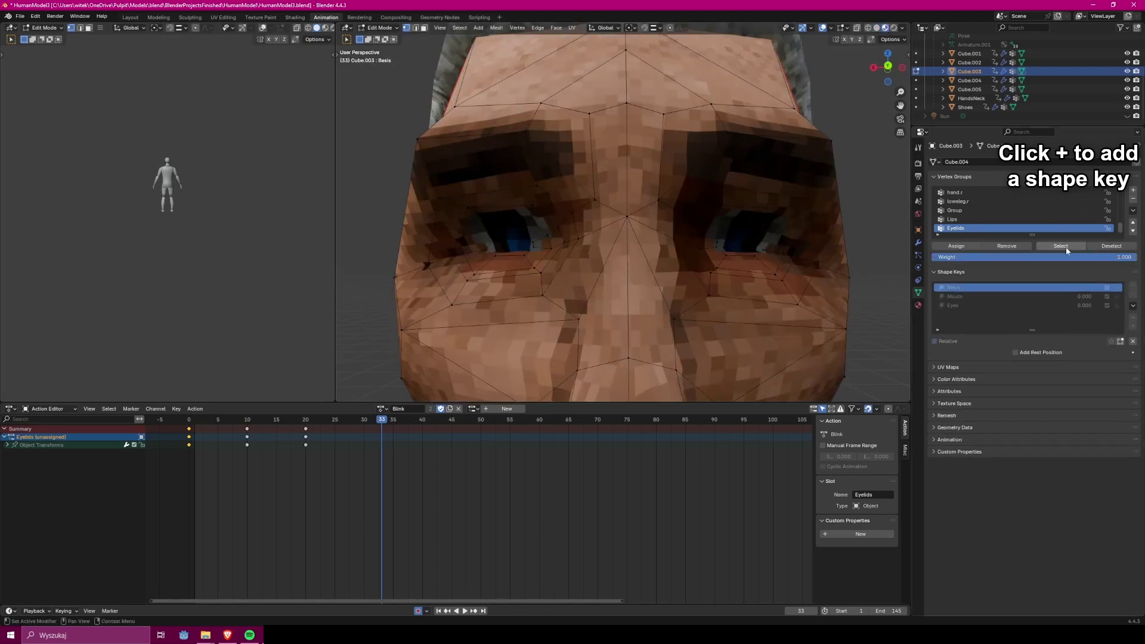
click(1100, 247)
click(1075, 247)
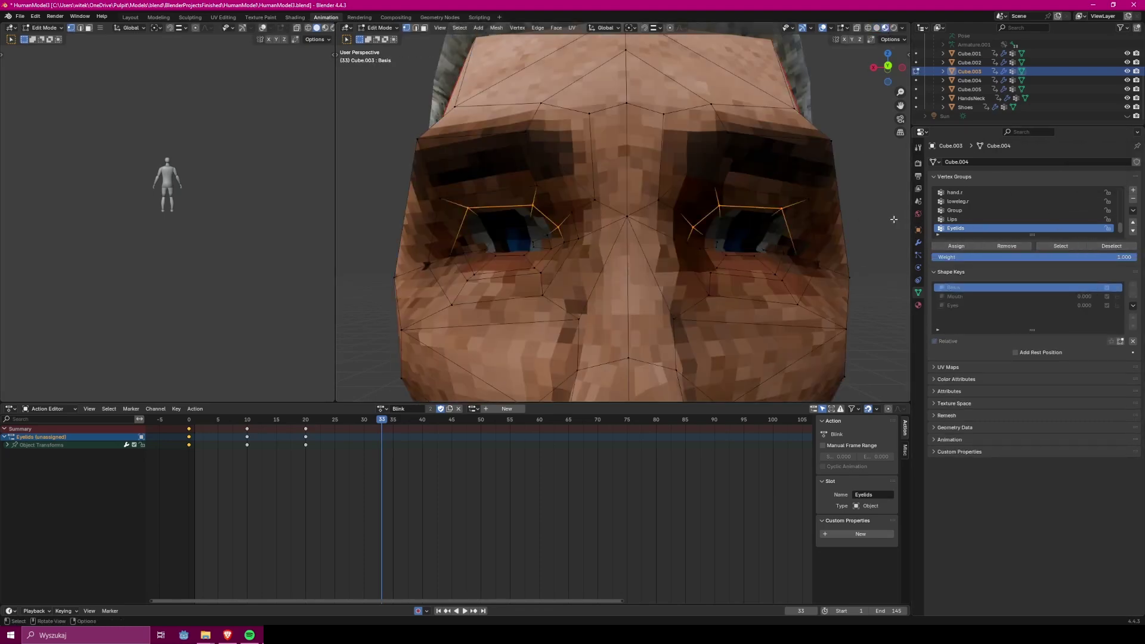
click(871, 189)
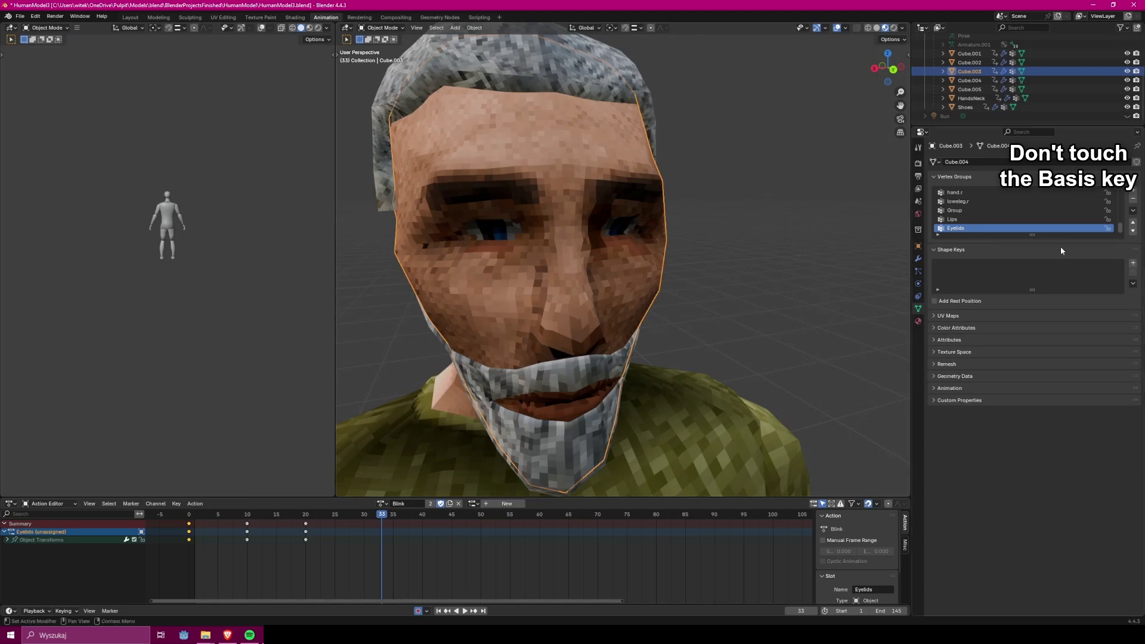
- Add a Basis shape key and a second shape key named Eyeblink to the head mesh
click(1133, 267)
click(1133, 264)
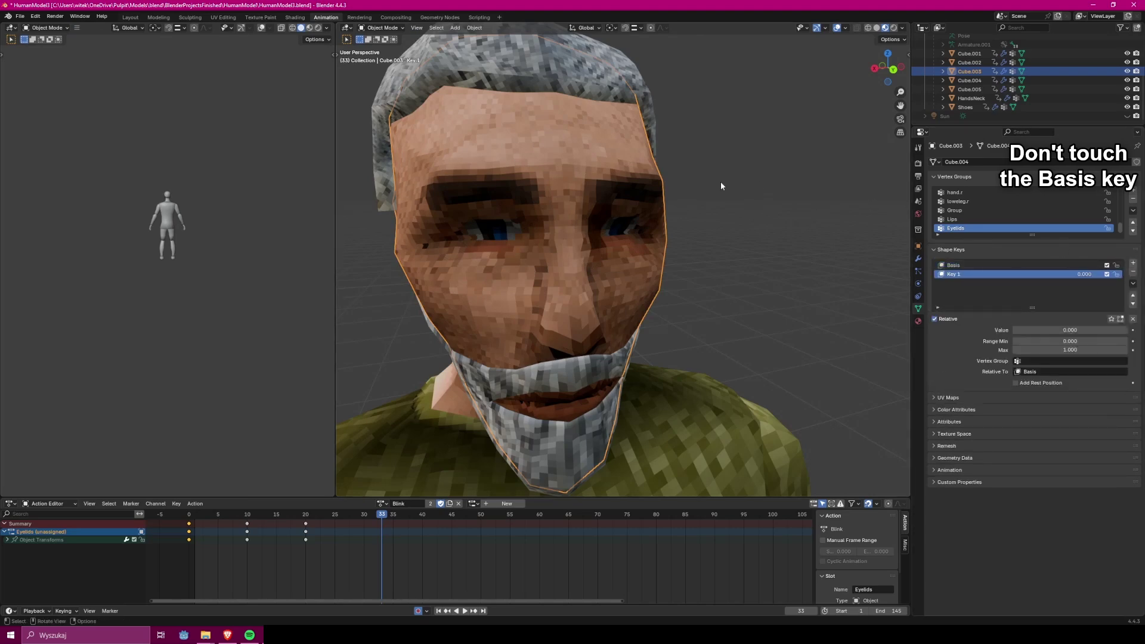
double_click(957, 276)
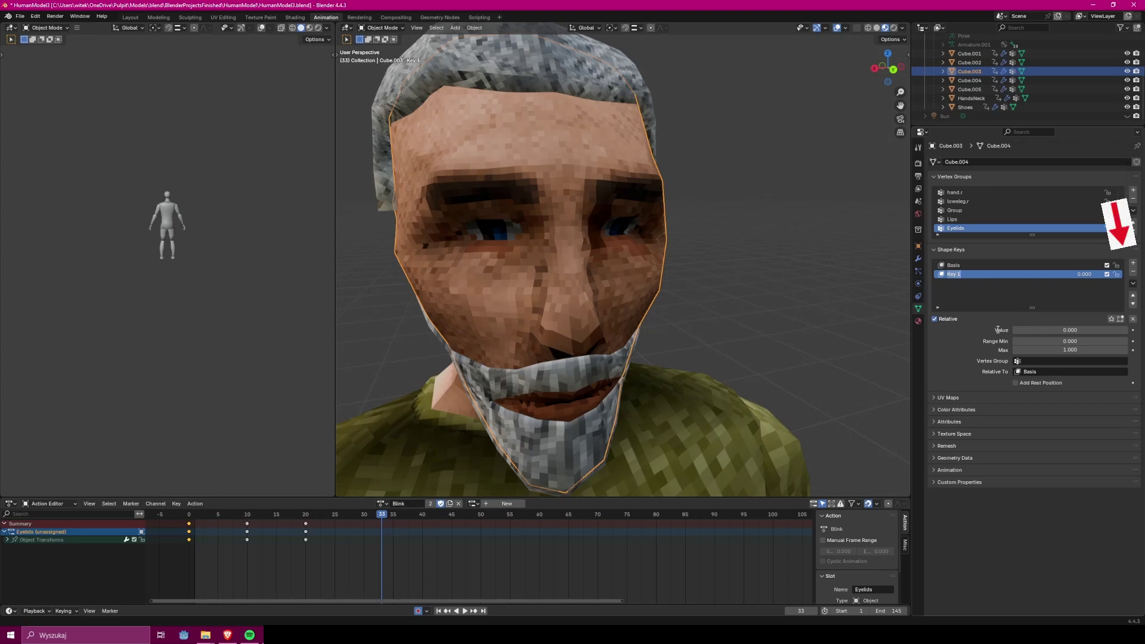
text(Eyeblink)
key(Return)
- Add another shape key to the head mesh and name it MouthMovement
click(1133, 263)
double_click(966, 282)
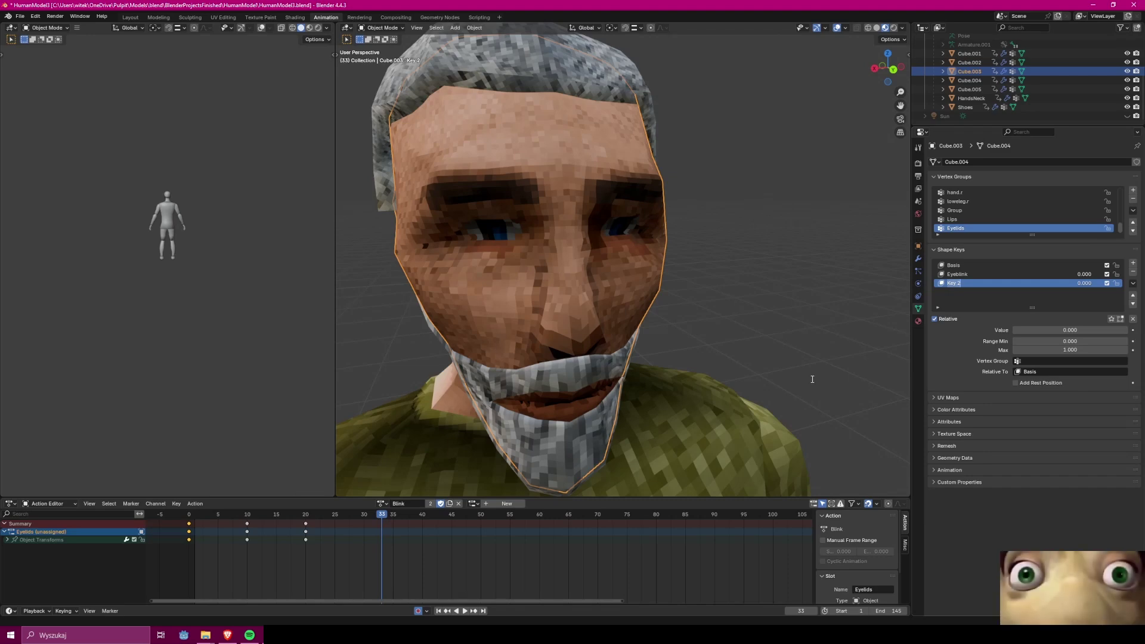
text(thMovemen)
key(Return)
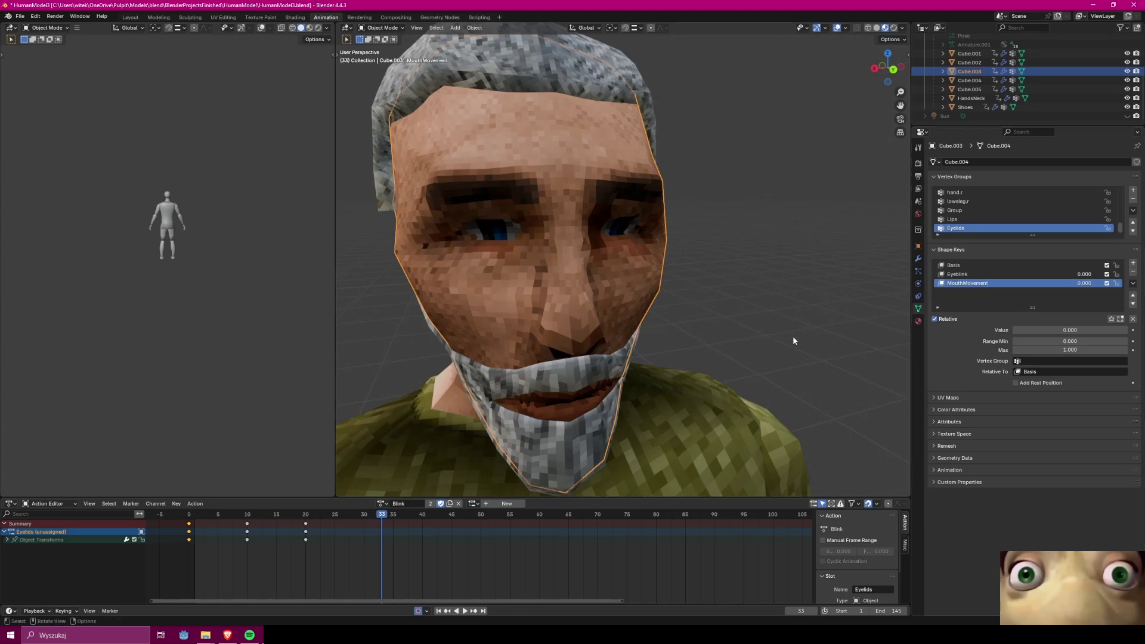
- On the Eyeblink shape key, move the Eyelids group vertices down about 0.0123 m along Z to close both eyes
key(Tab)
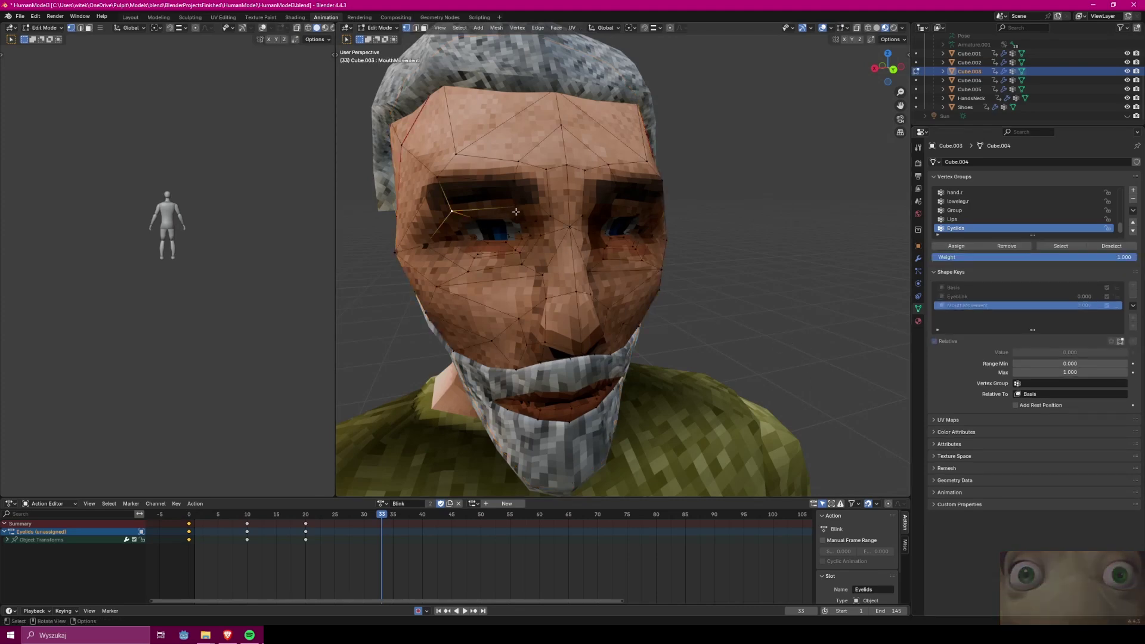
key(alt+a)
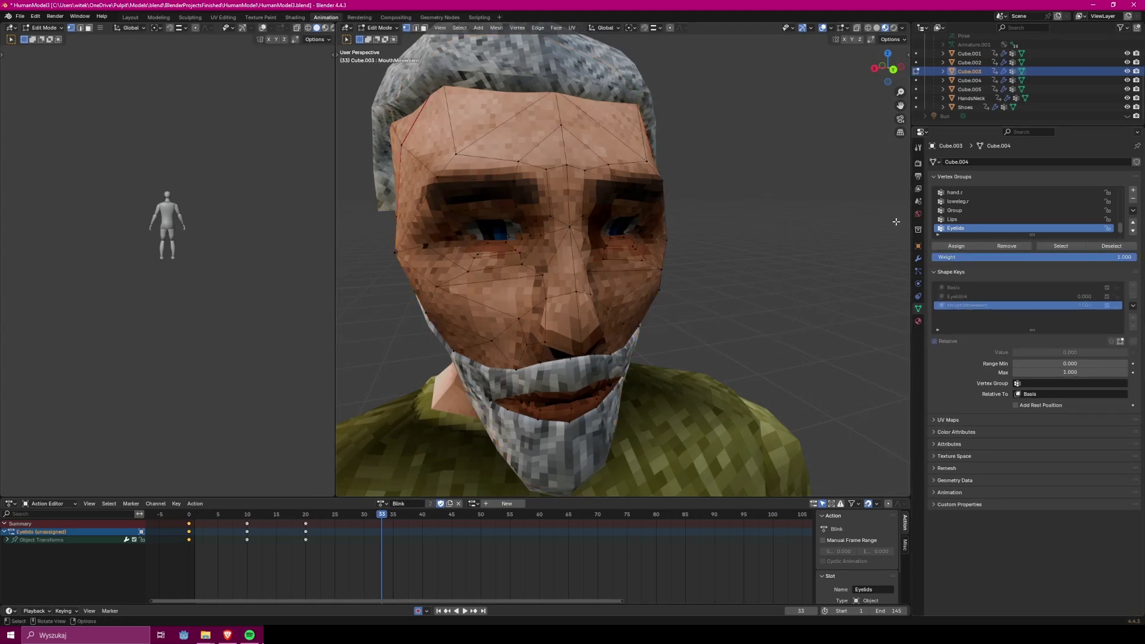
click(1061, 245)
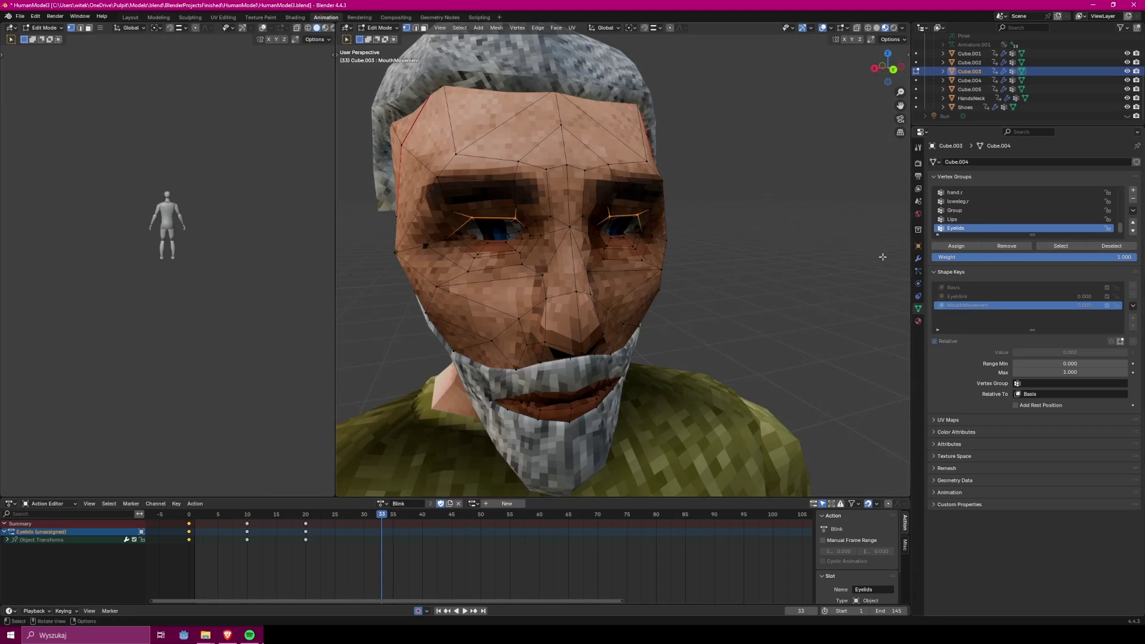
click(961, 297)
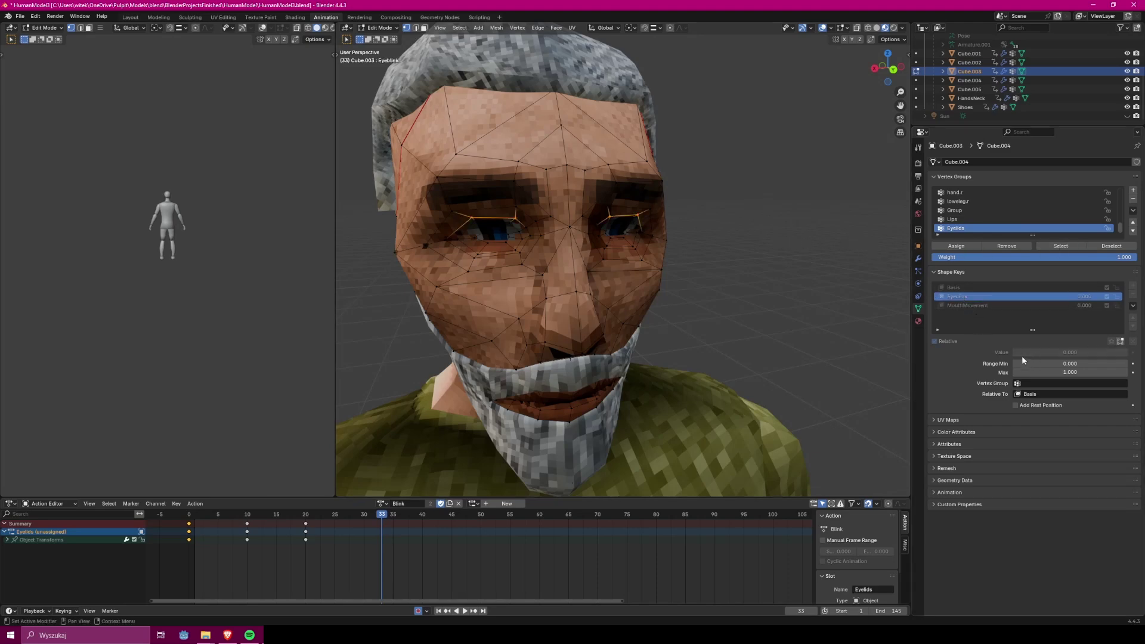
scroll(817, 173, up, 5)
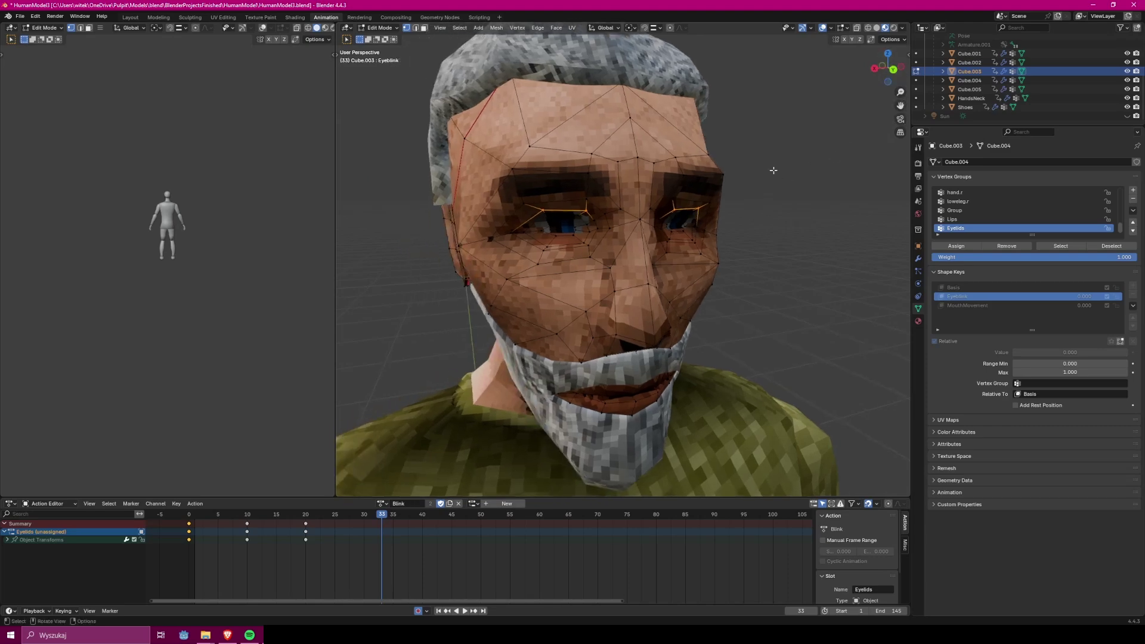
key(g)
key(z)
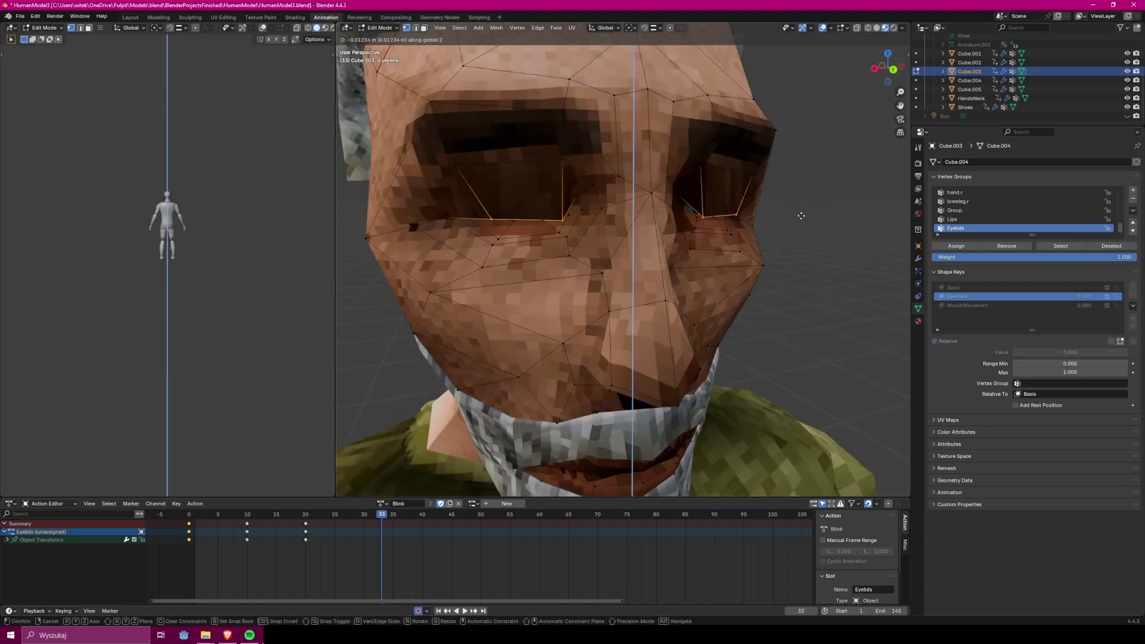
click(799, 213)
scroll(832, 171, up, 5)
scroll(834, 146, down, 3)
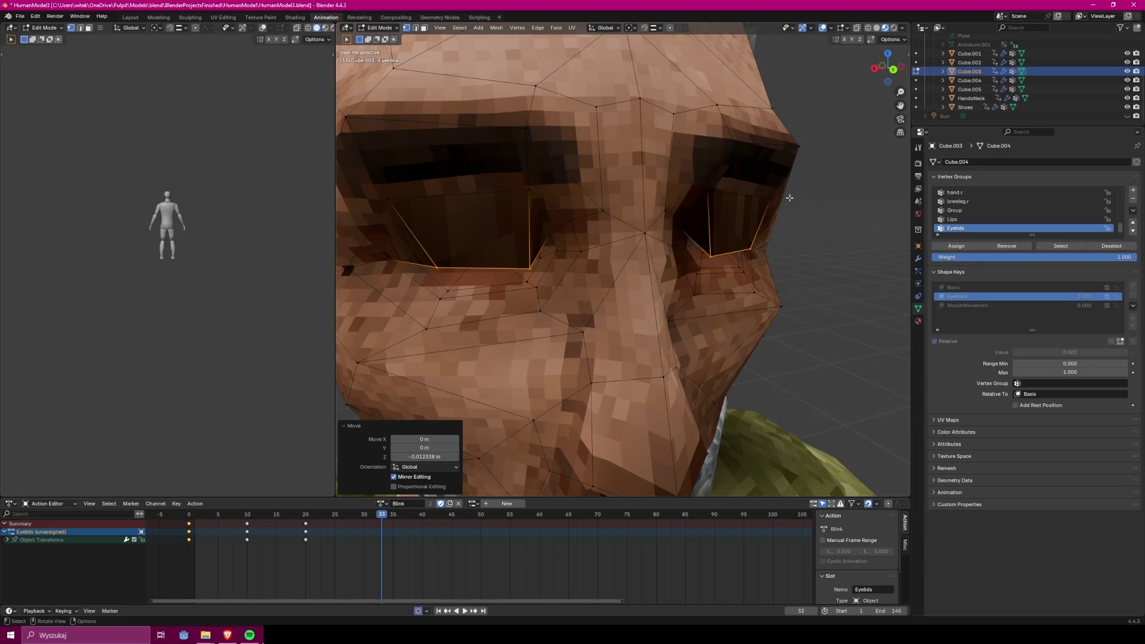
- On the Eyeblink shape key, shift the closed eyelid vertices along the Y axis to fit them over the eyes
scroll(834, 149, up, 1)
drag(889, 69, 749, 87)
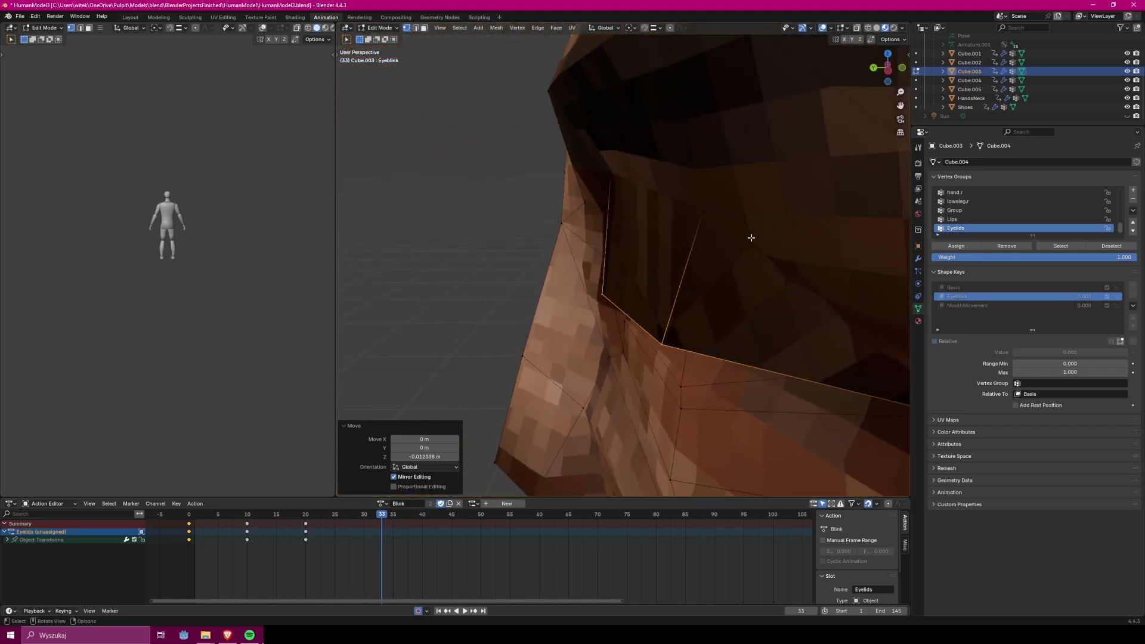
key(g)
key(x)
key(y)
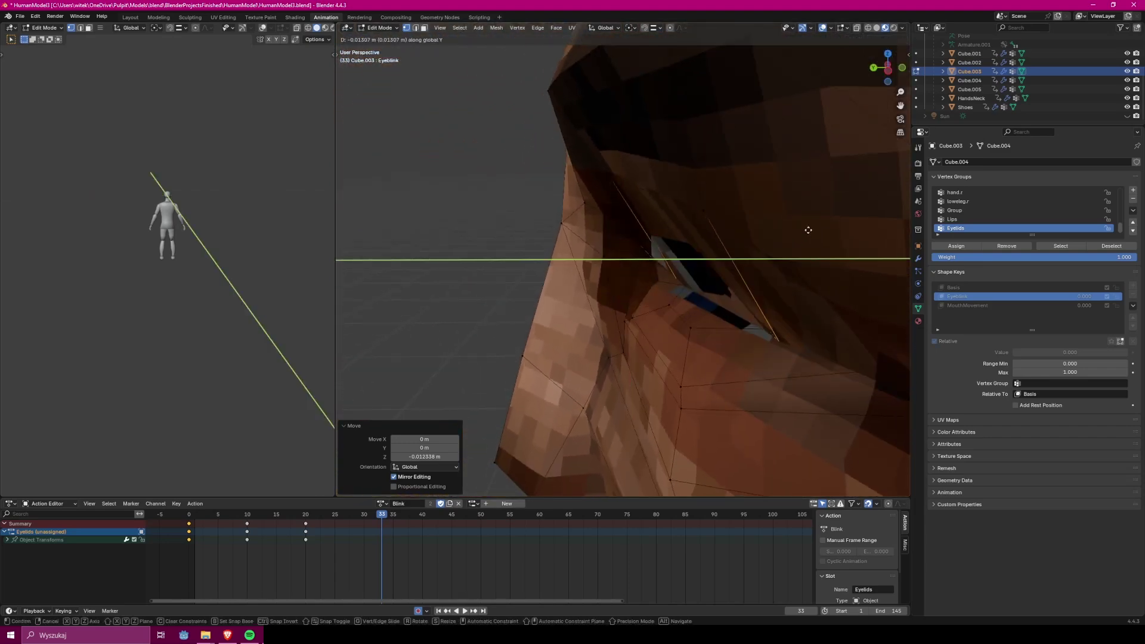
click(787, 232)
drag(888, 67, 964, 70)
scroll(711, 204, down, 2)
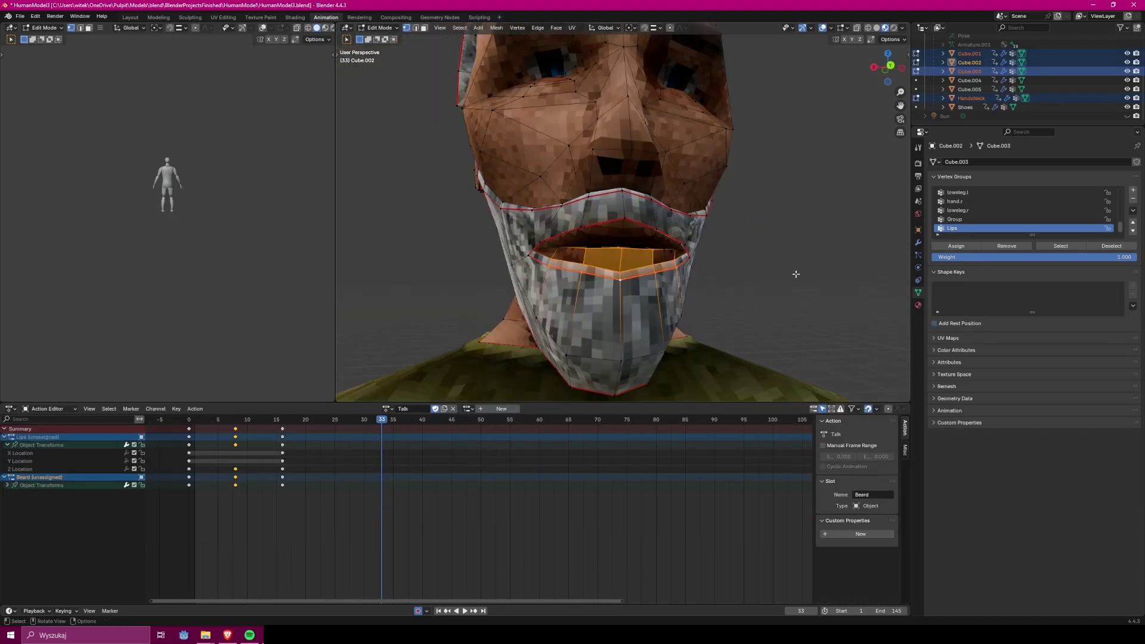
- Add a Basis shape key and a second shape key named MouthTalk to the beard mesh
click(719, 294)
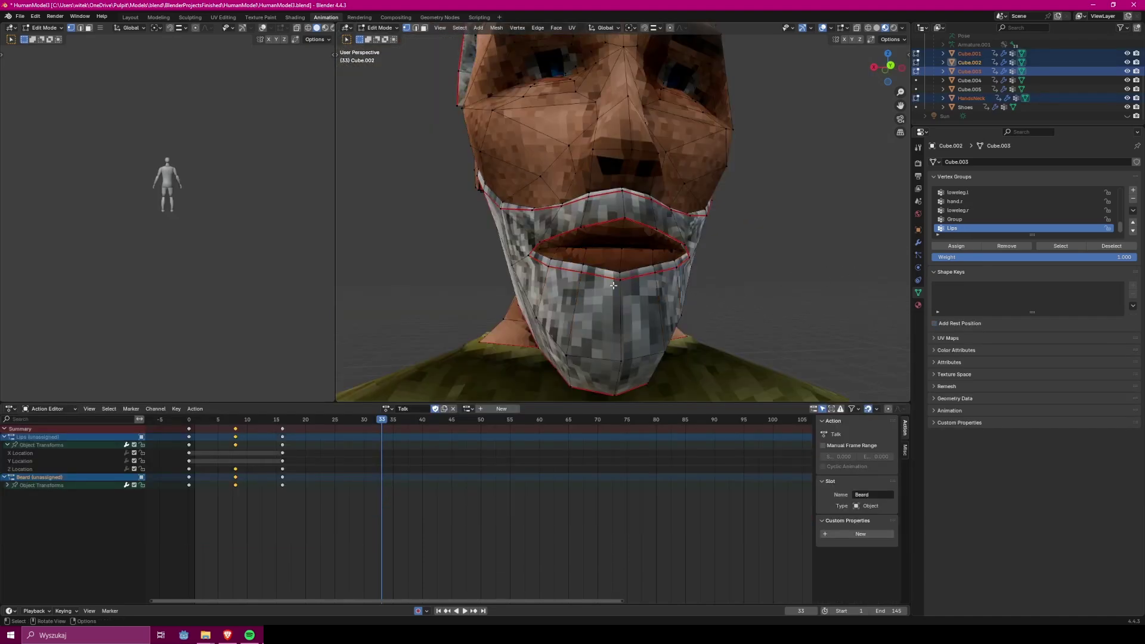
click(615, 285)
key(Tab)
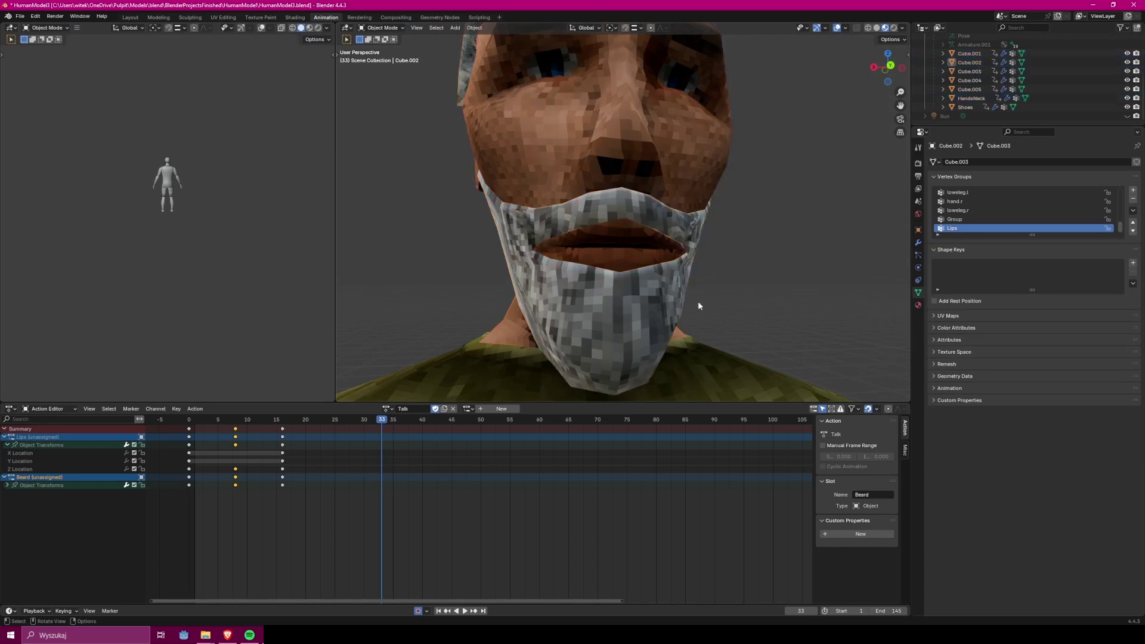
click(1134, 265)
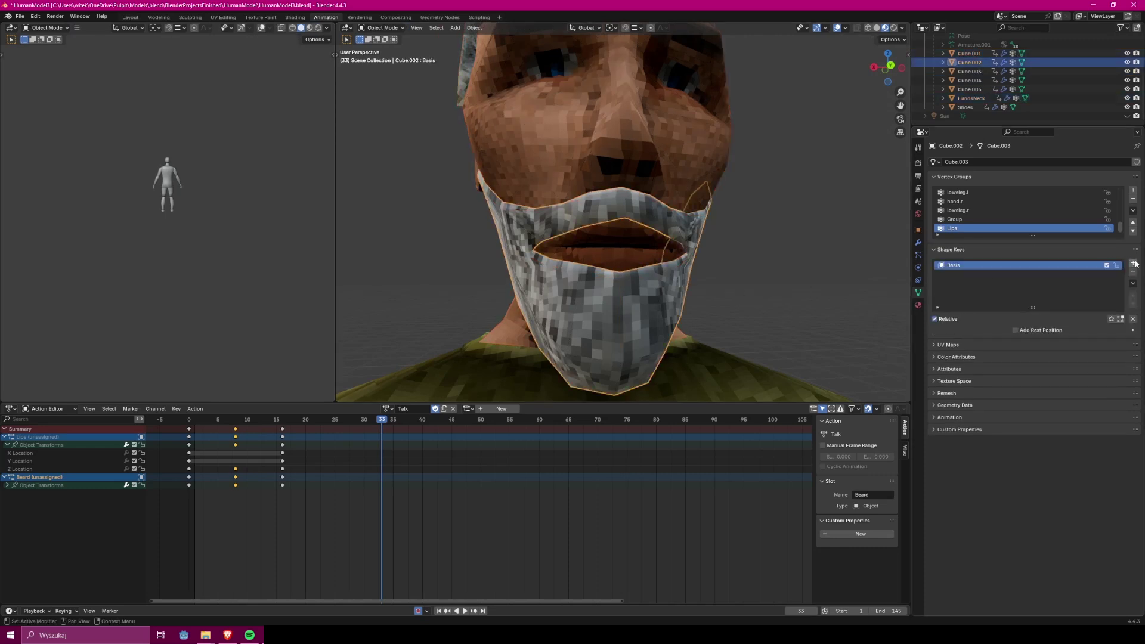
click(1133, 265)
double_click(956, 274)
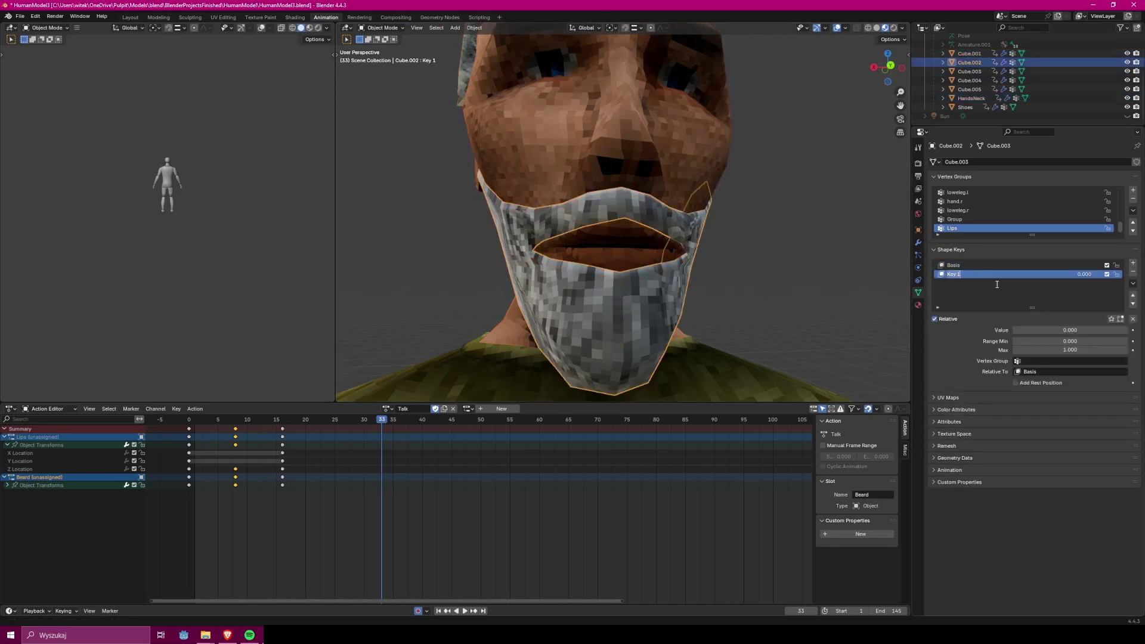
text(MouthTalk)
key(Return)
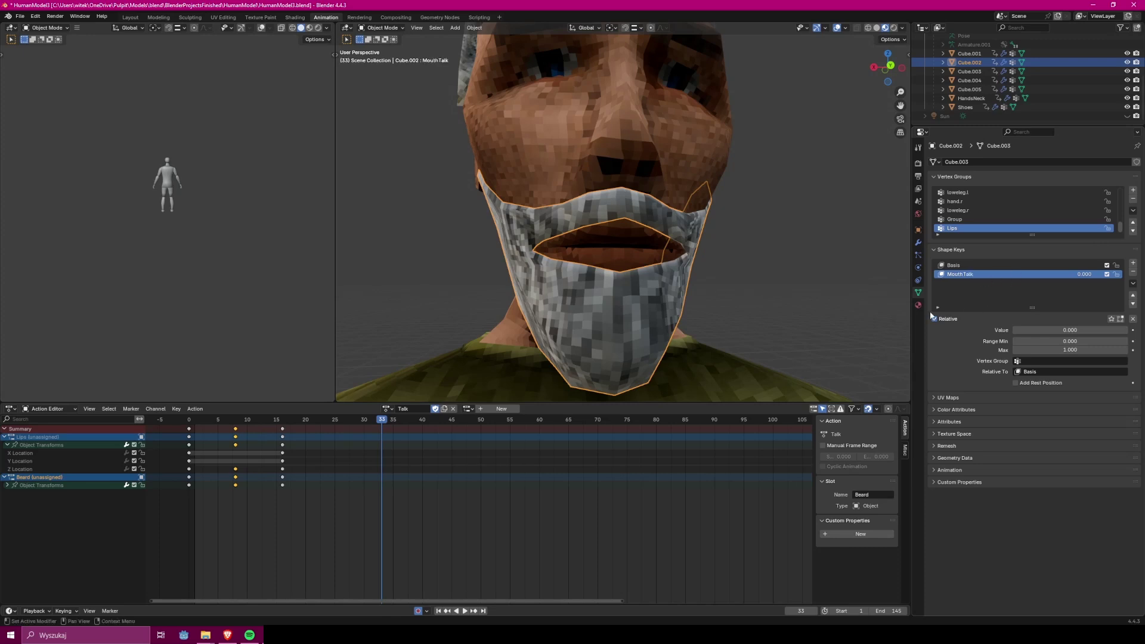
- With the MouthTalk shape key active, select the vertices of the beard's Lips vertex group
scroll(746, 319, up, 3)
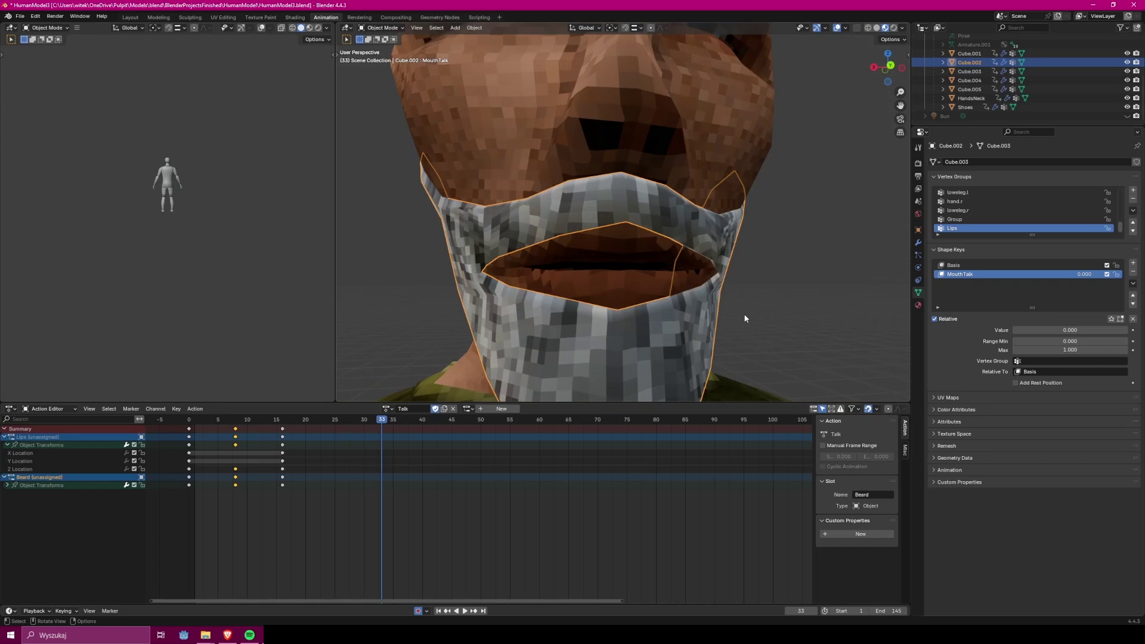
key(Tab)
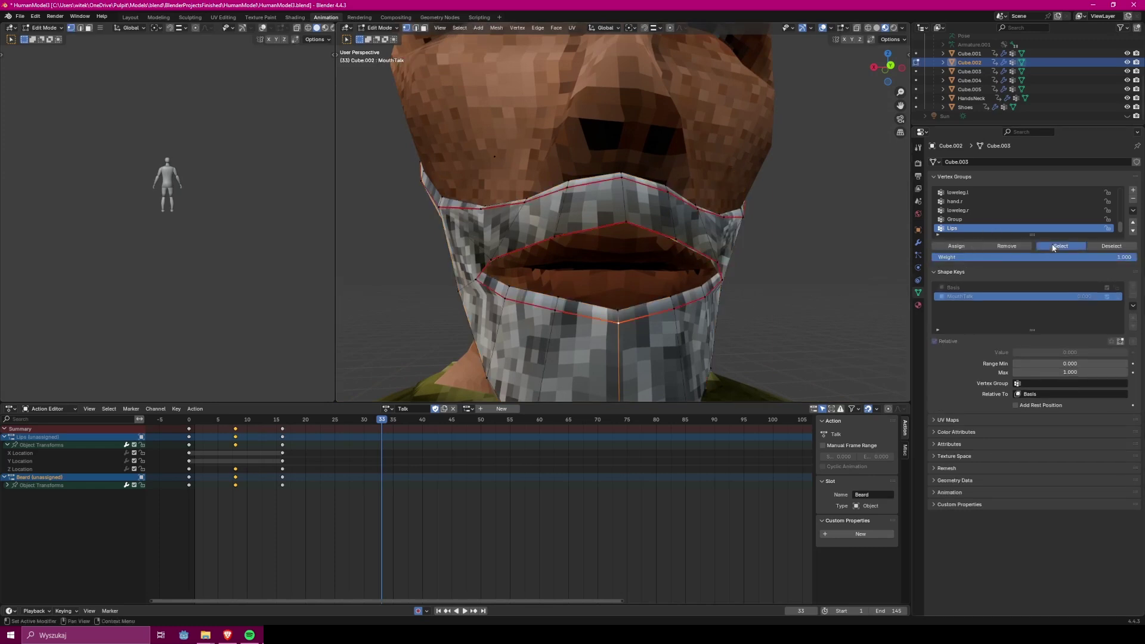
click(1054, 247)
key(Tab)
- Select the head and beard meshes around the mouth together and open them all in Edit Mode
click(842, 297)
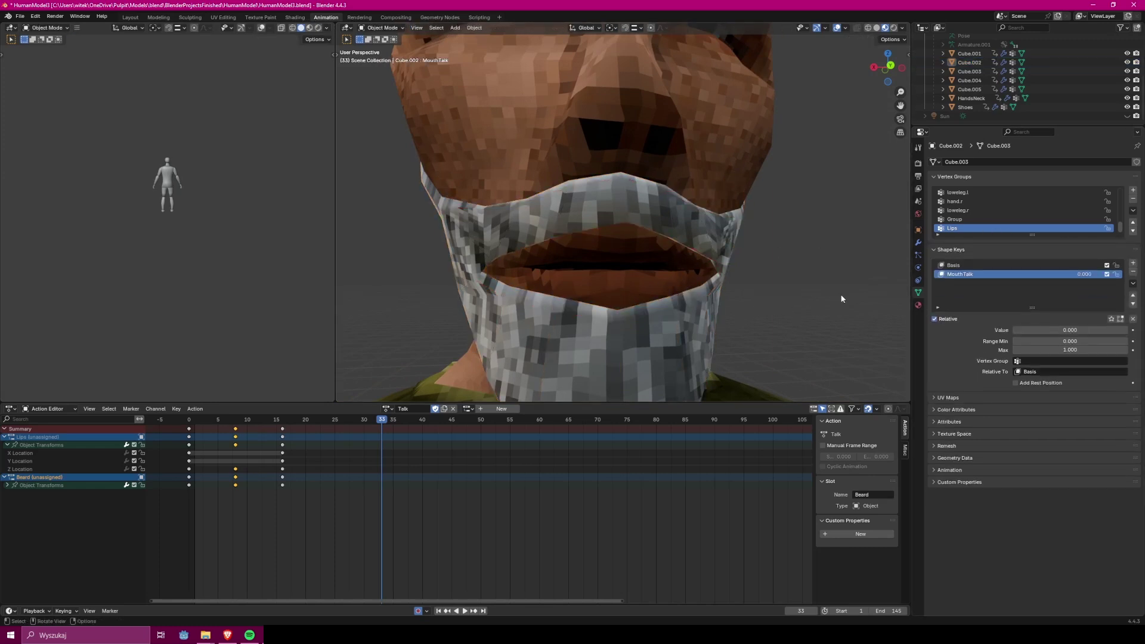
drag(841, 296, 646, 319)
drag(789, 176, 641, 307)
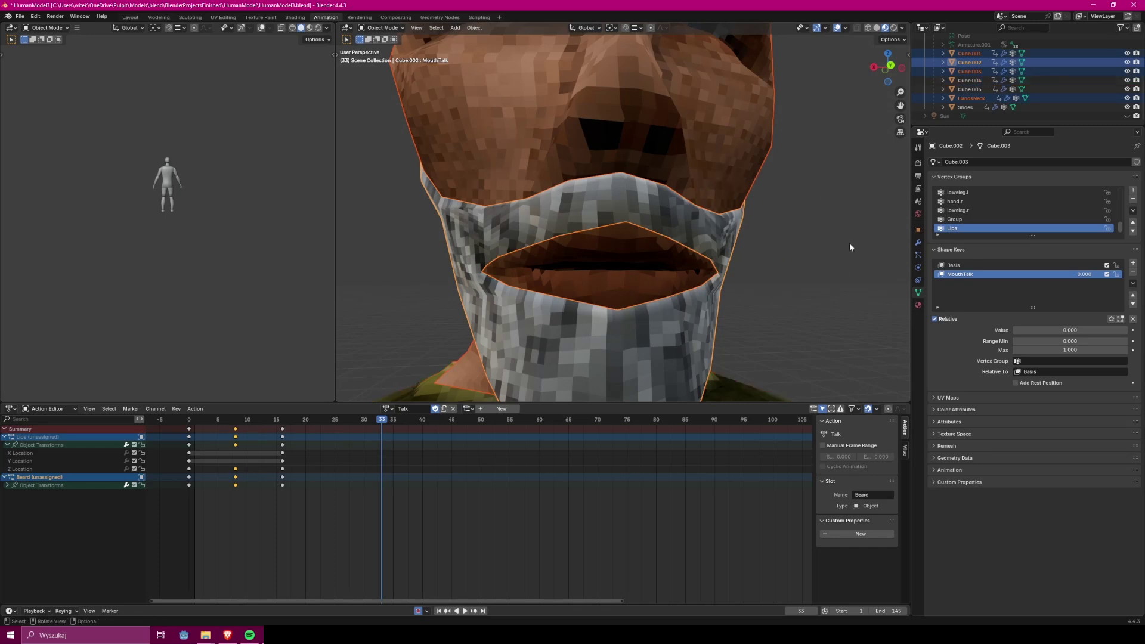
click(848, 244)
drag(835, 243, 710, 257)
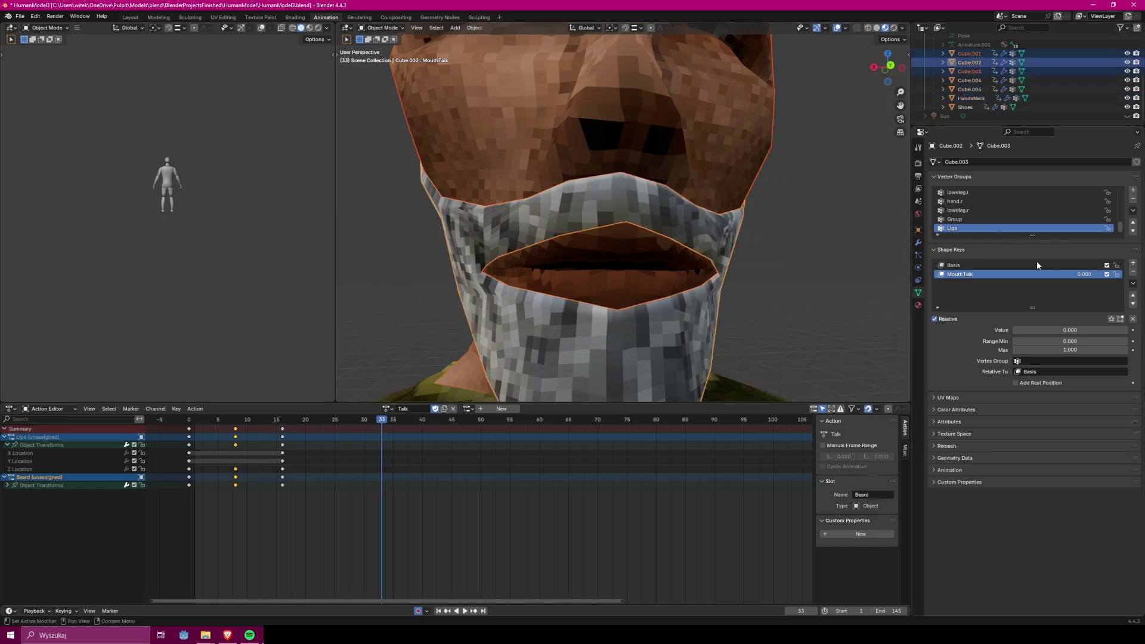
key(Tab)
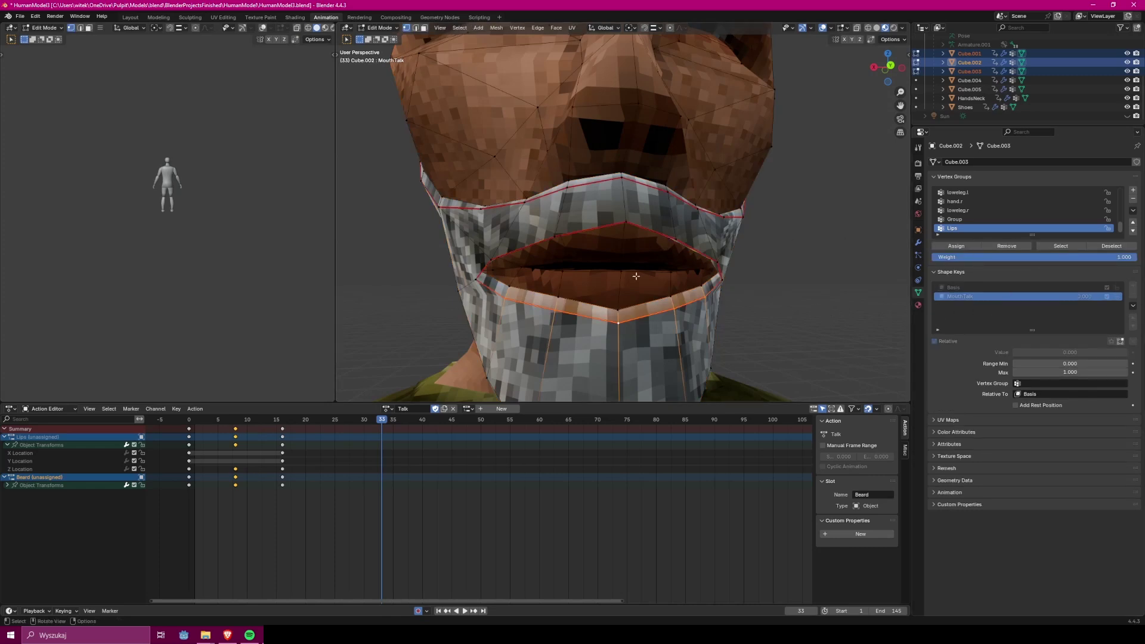
- Add the head's Lips group vertices to the selection and move lips and beard down about 0.0048 m along Z on the mouth shape keys
click(626, 284)
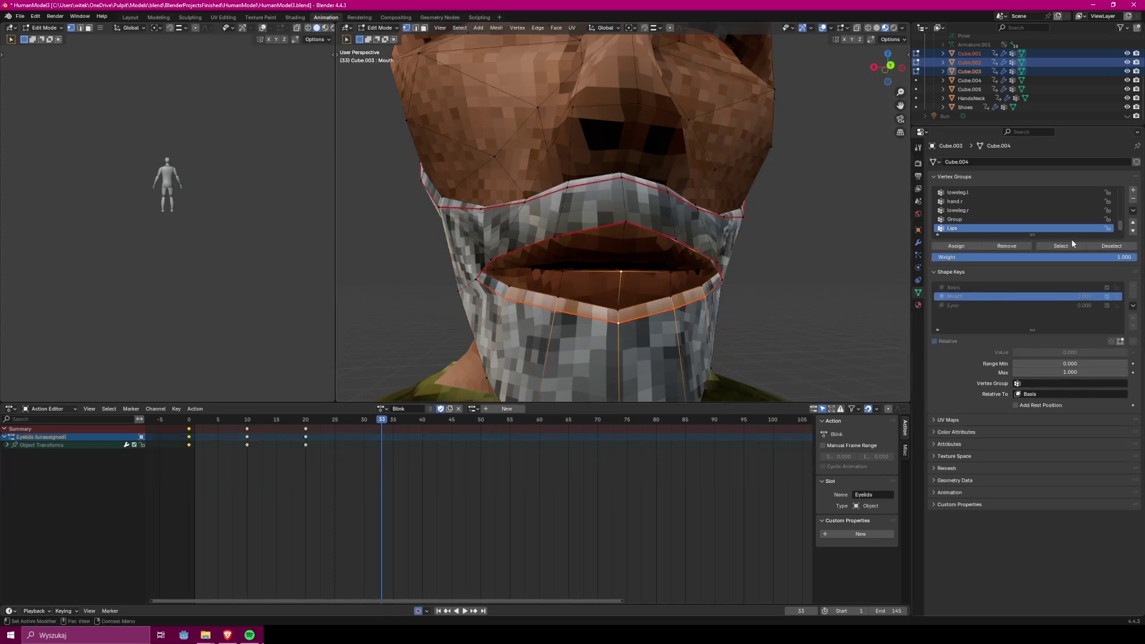
scroll(809, 269, down, 2)
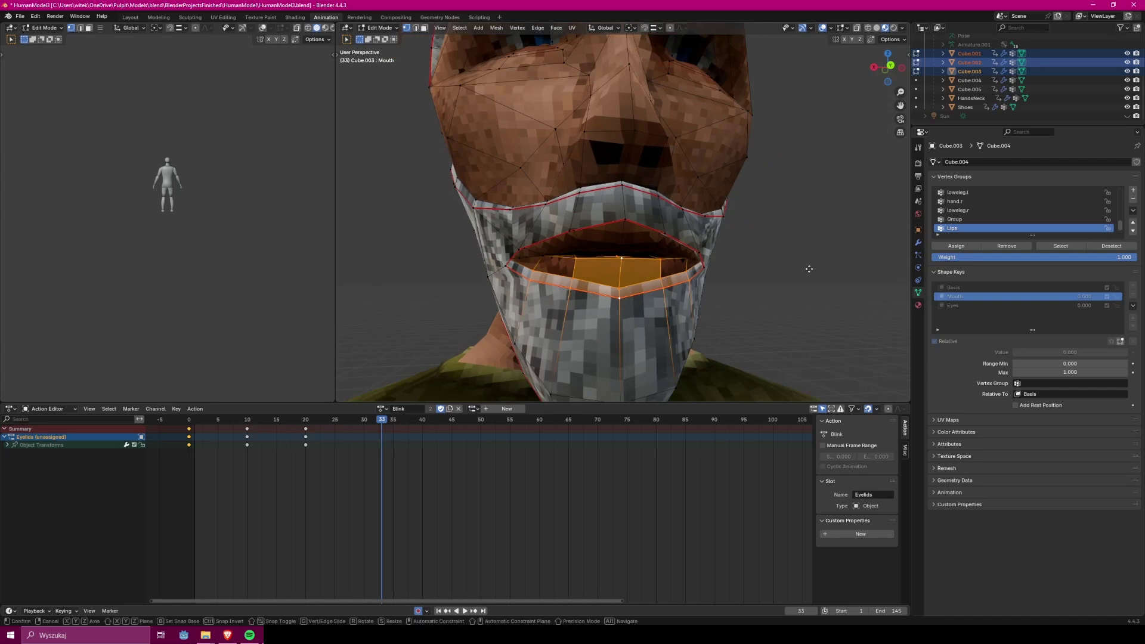
key(g)
key(z)
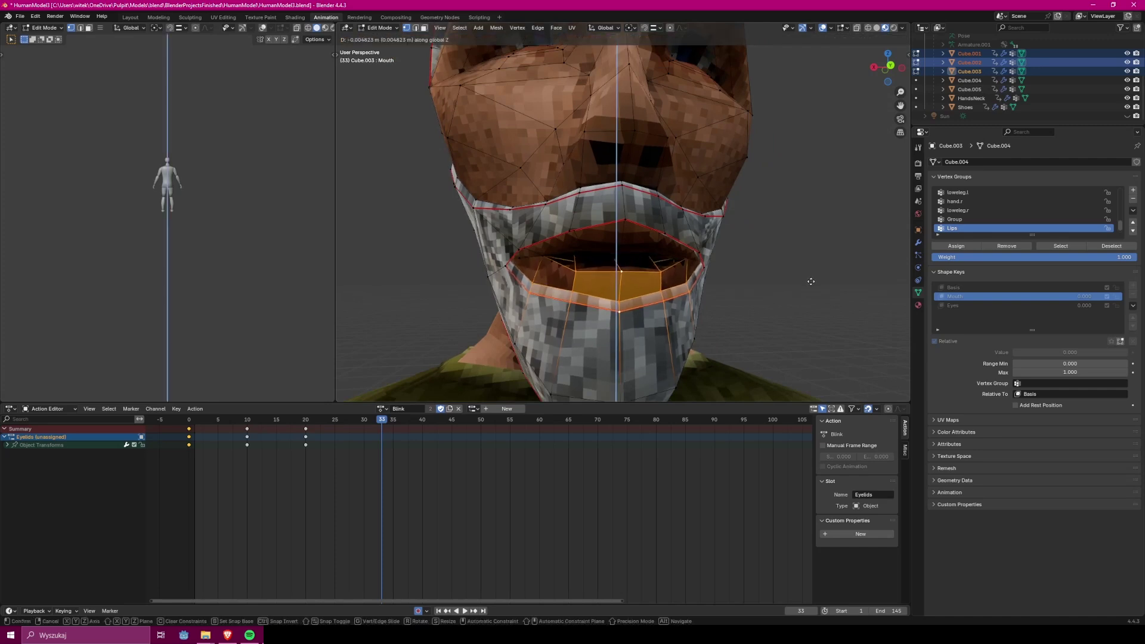
click(810, 281)
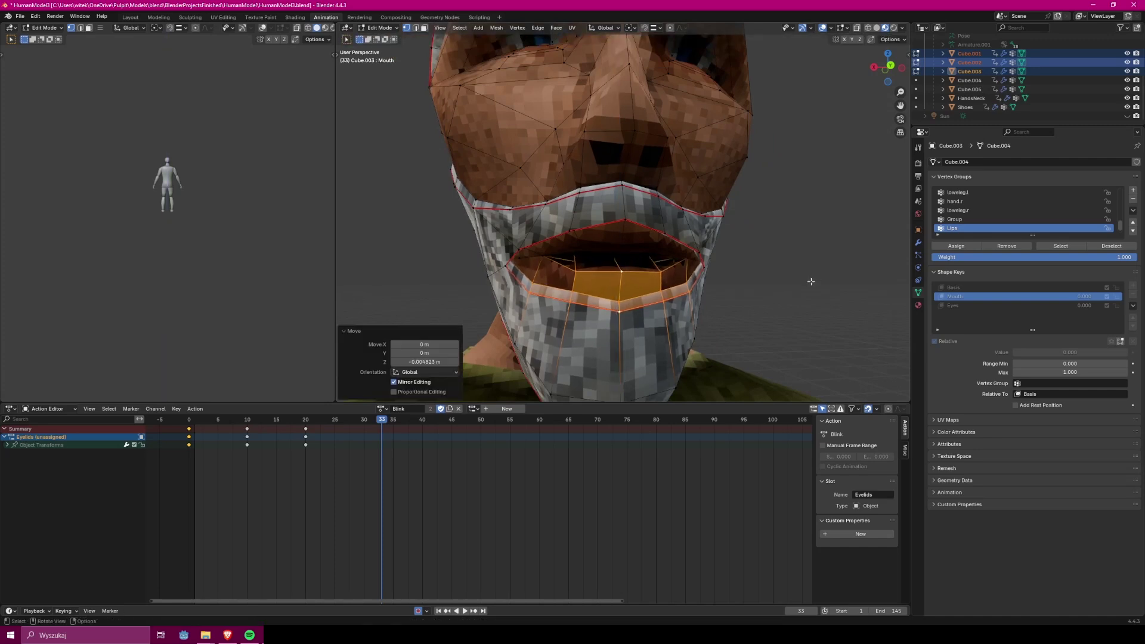
- Make the beard the active mesh and preview its MouthTalk shape key in Object Mode by varying its value
shift+click(625, 316)
shift+click(624, 315)
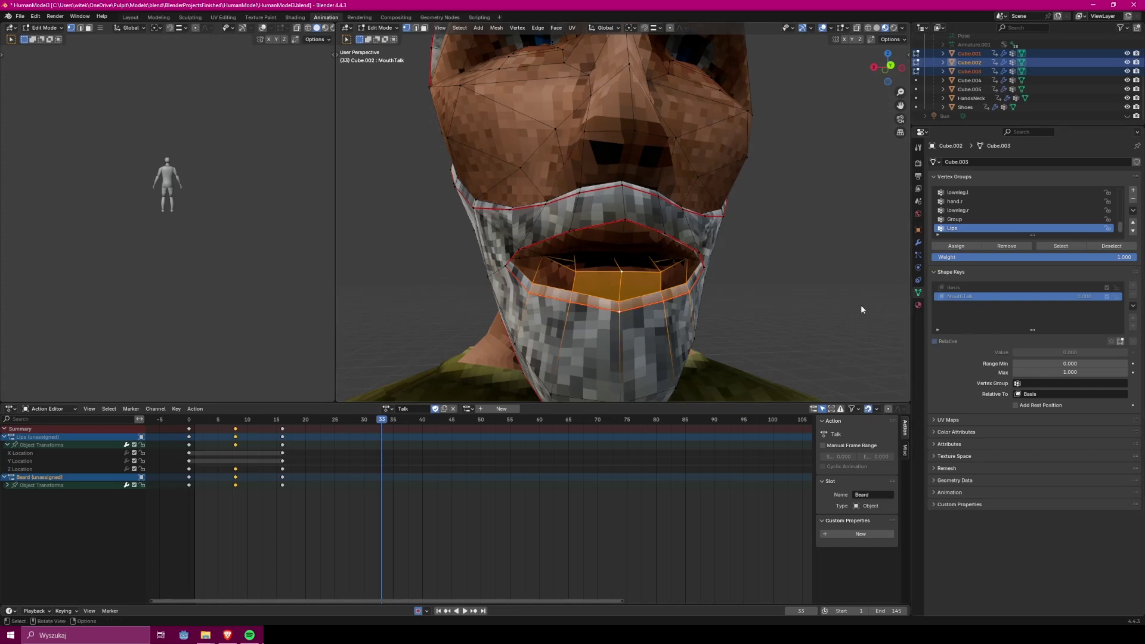
key(Tab)
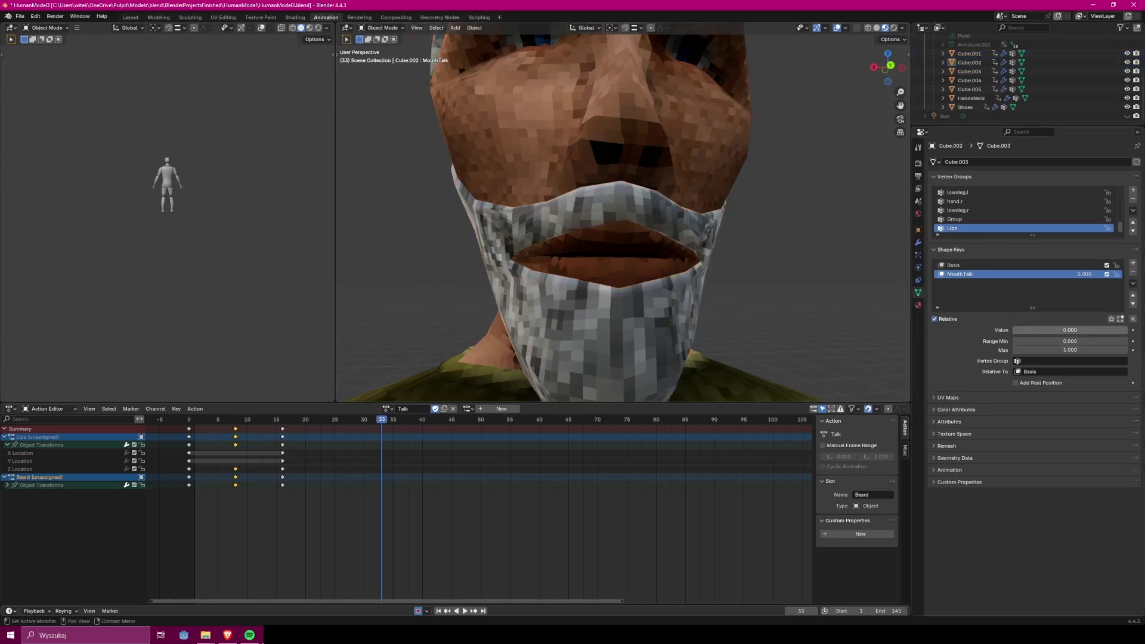
drag(1070, 330, 985, 322)
click(611, 266)
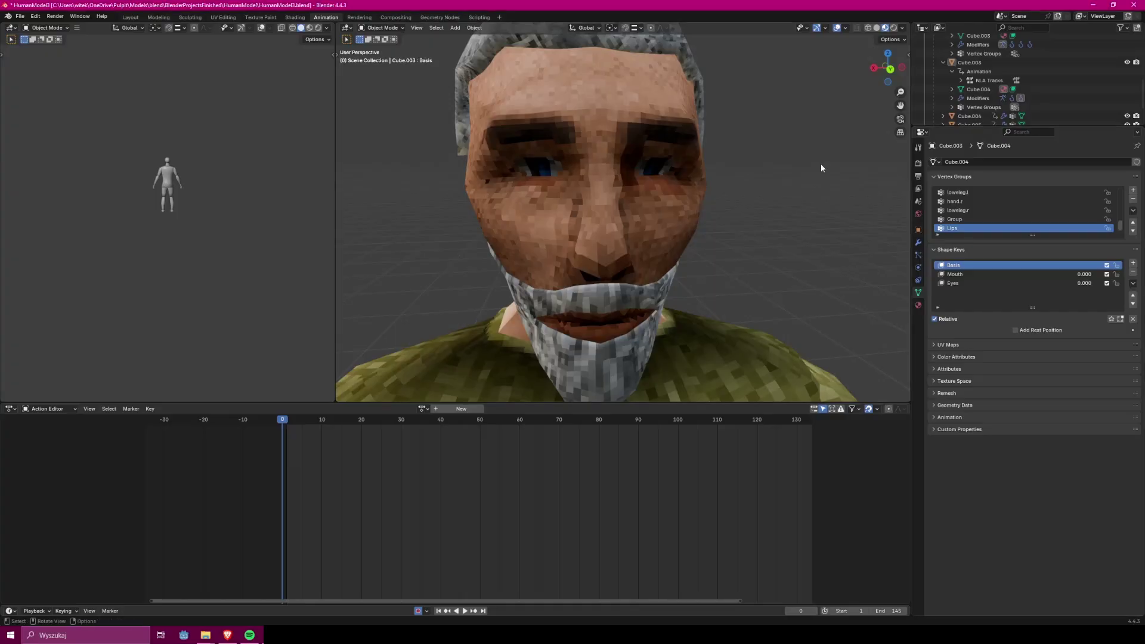
- Create a new action named Blink for the head mesh
click(661, 211)
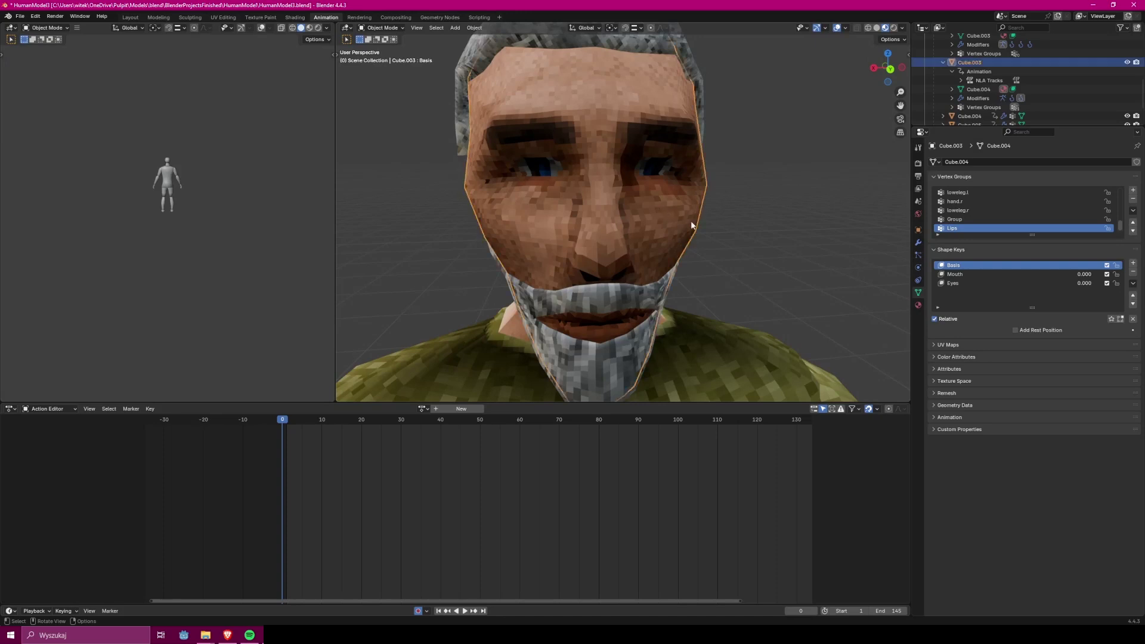
click(478, 411)
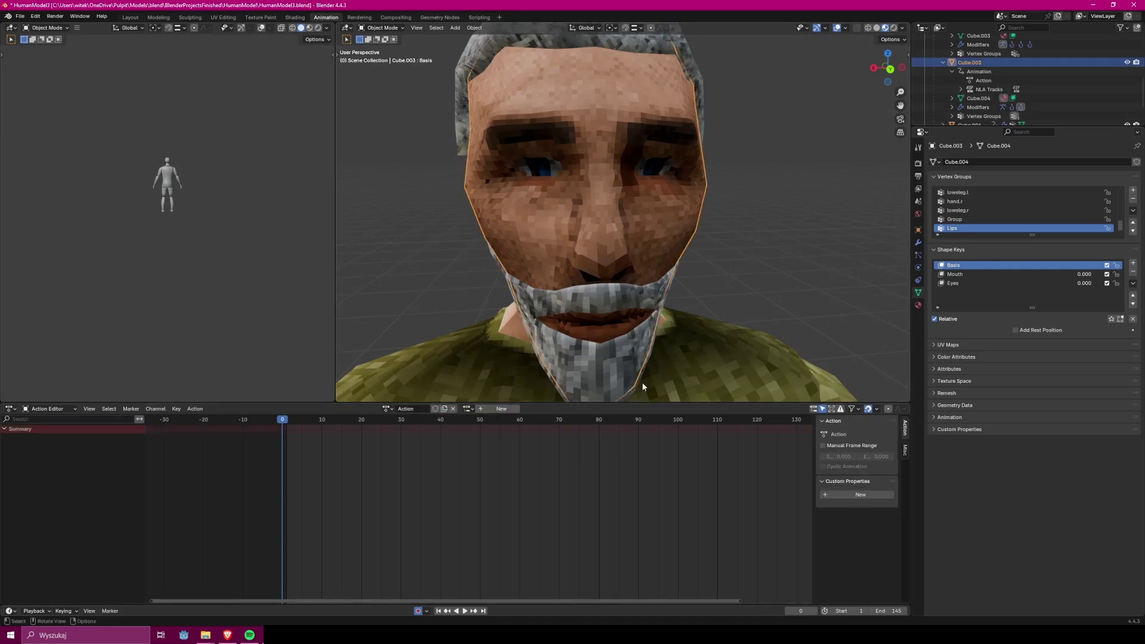
click(404, 410)
text(Blink)
key(Return)
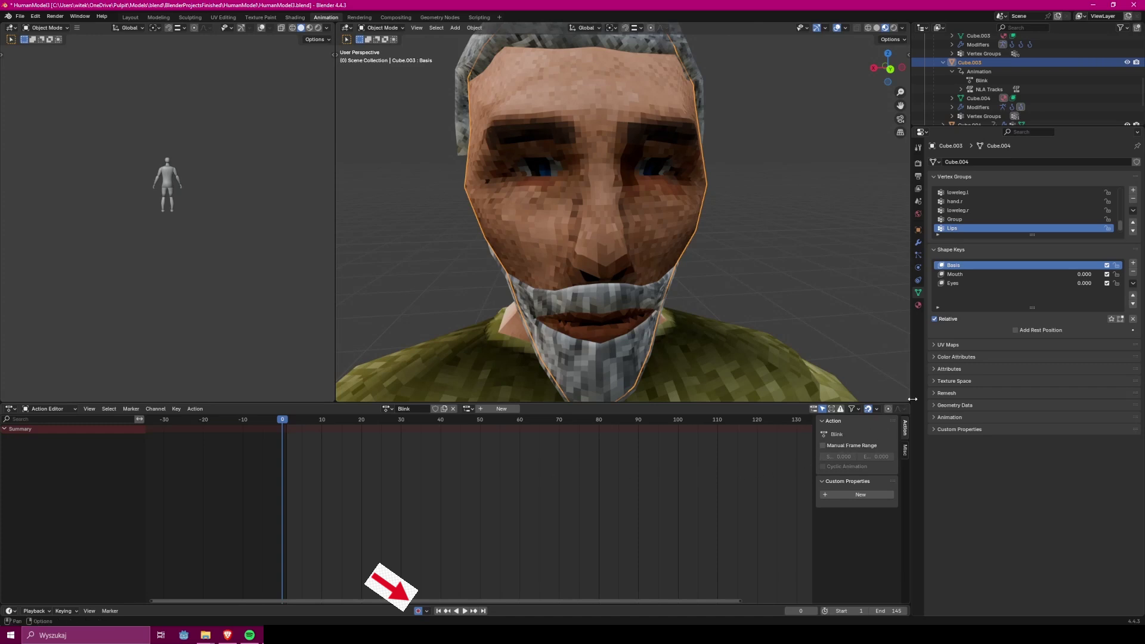
- Keyframe the Eyes shape key at value 0.000 on frame 0 and duplicate that keyframe to frame 10
click(994, 283)
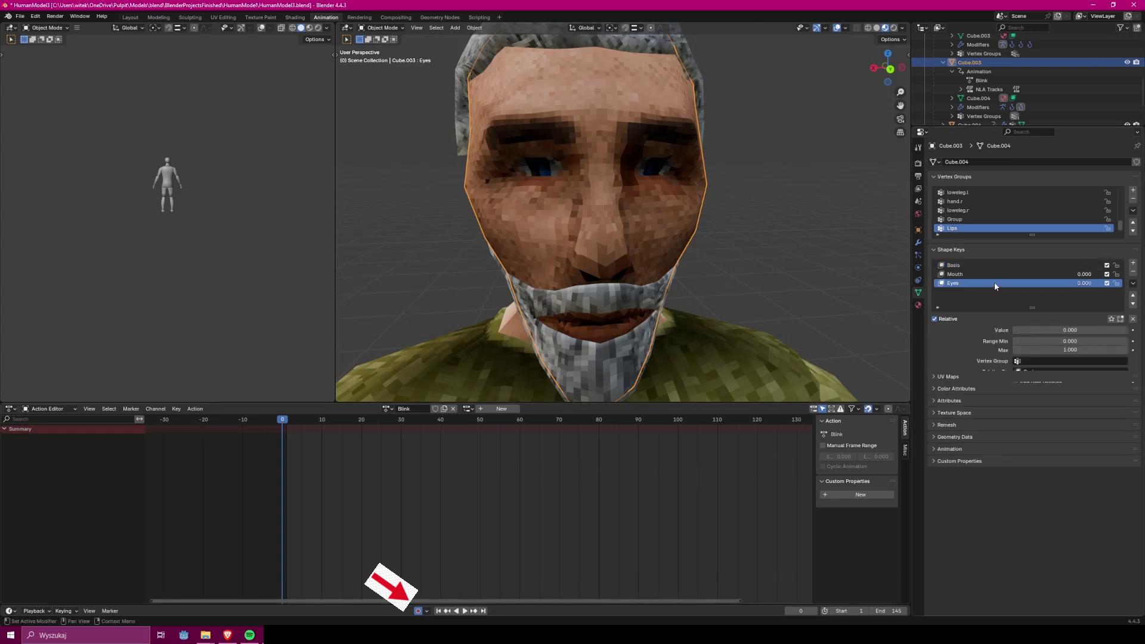
click(1133, 332)
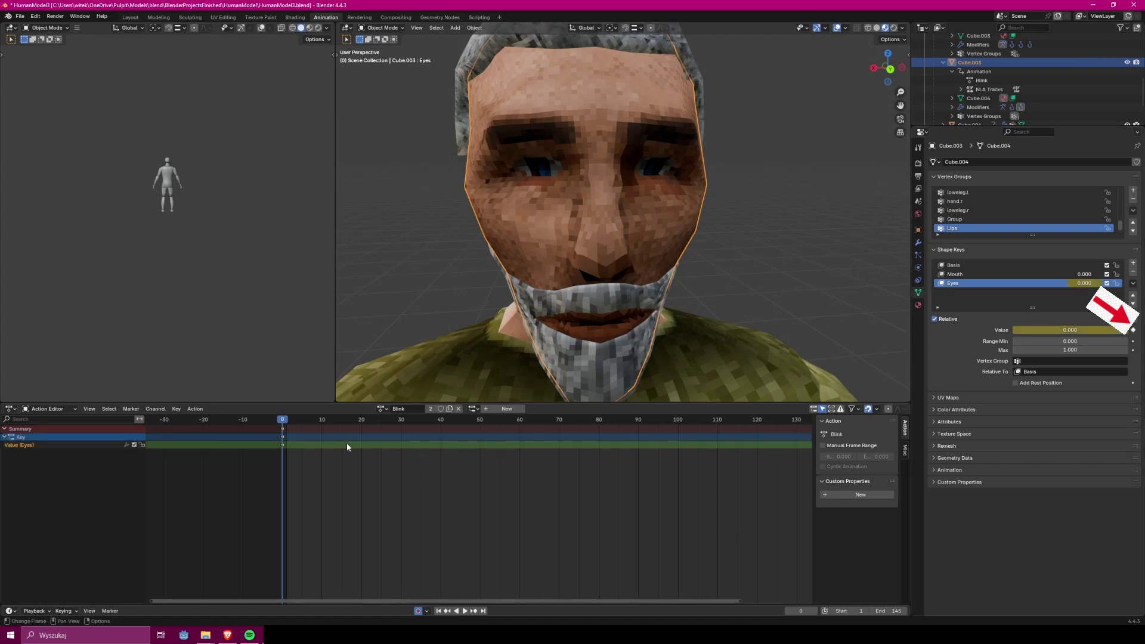
drag(294, 421, 322, 424)
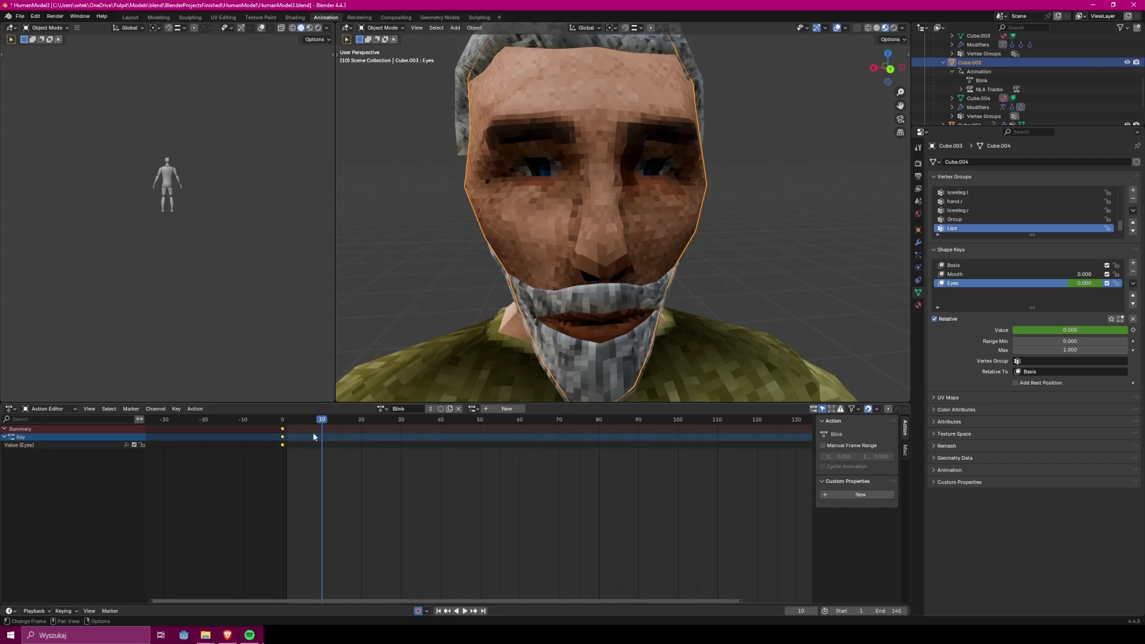
key(shift+d)
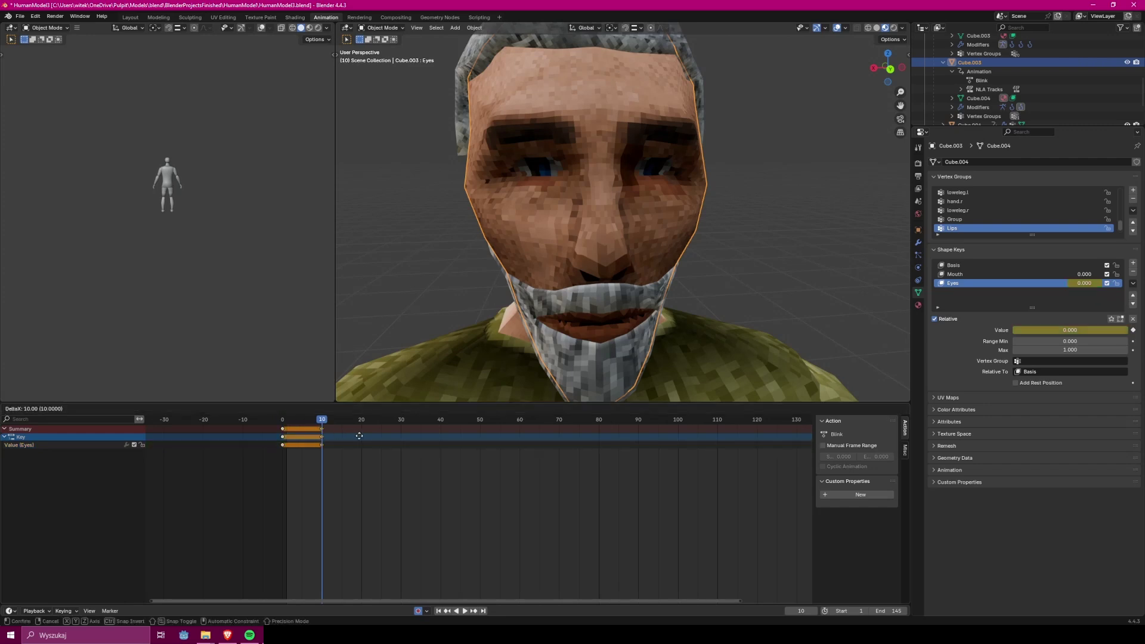
click(360, 436)
- Set the Eyes shape key value to 1.000 at frame 5 and keyframe it
drag(321, 425, 303, 419)
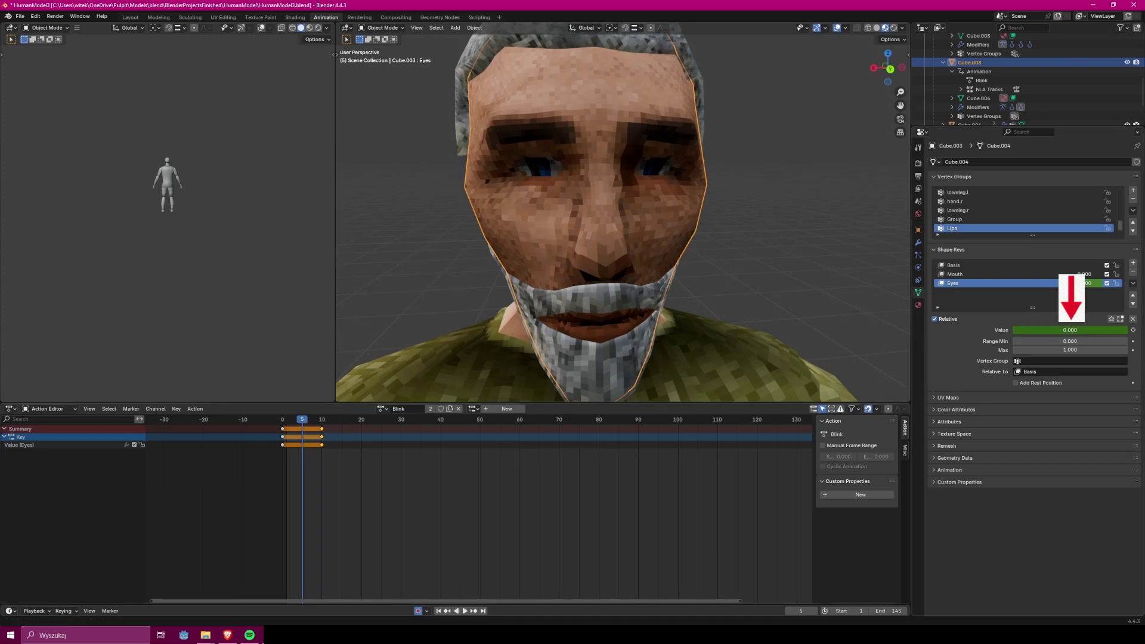
drag(1030, 330, 1127, 330)
click(1134, 330)
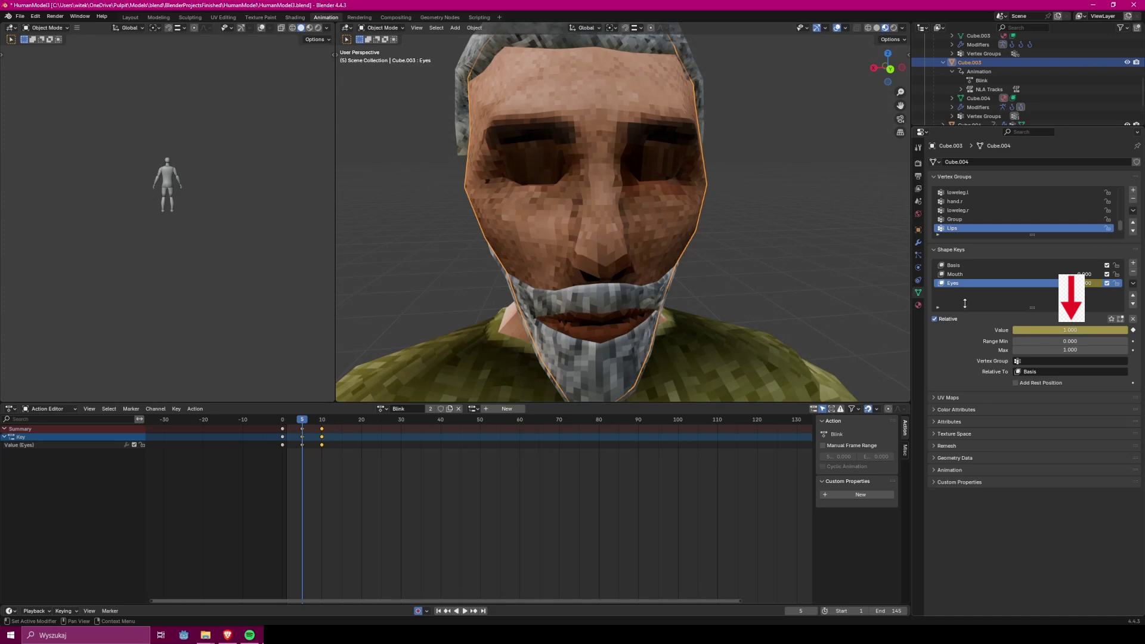
click(799, 258)
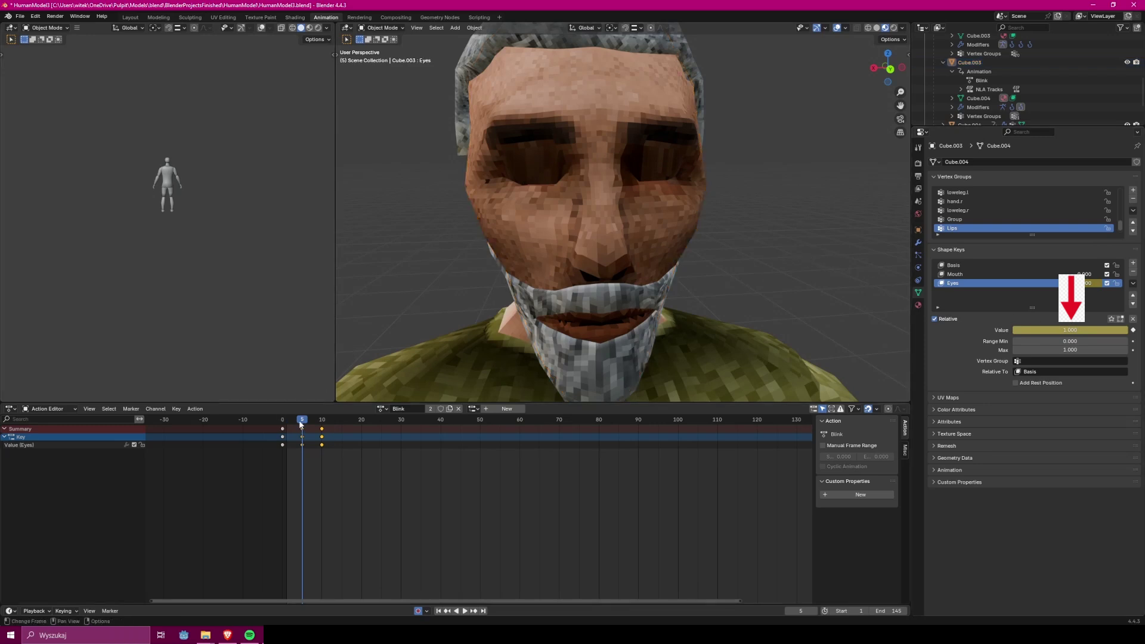
- Play the Blink action from its first frame to check the eyelid movement
drag(302, 421, 282, 421)
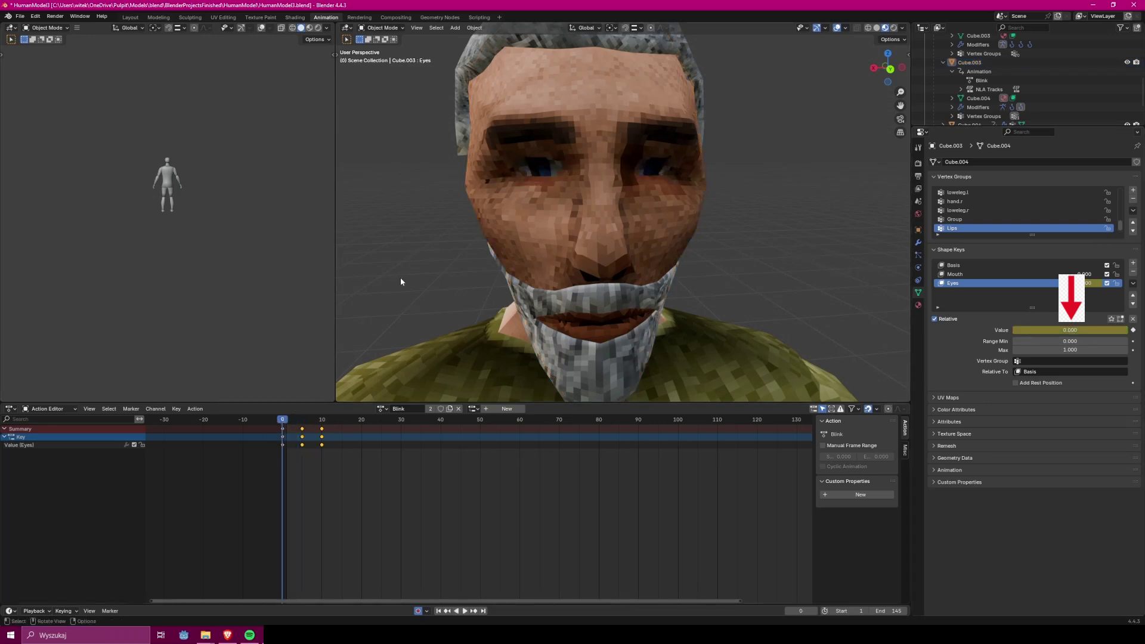
key(space)
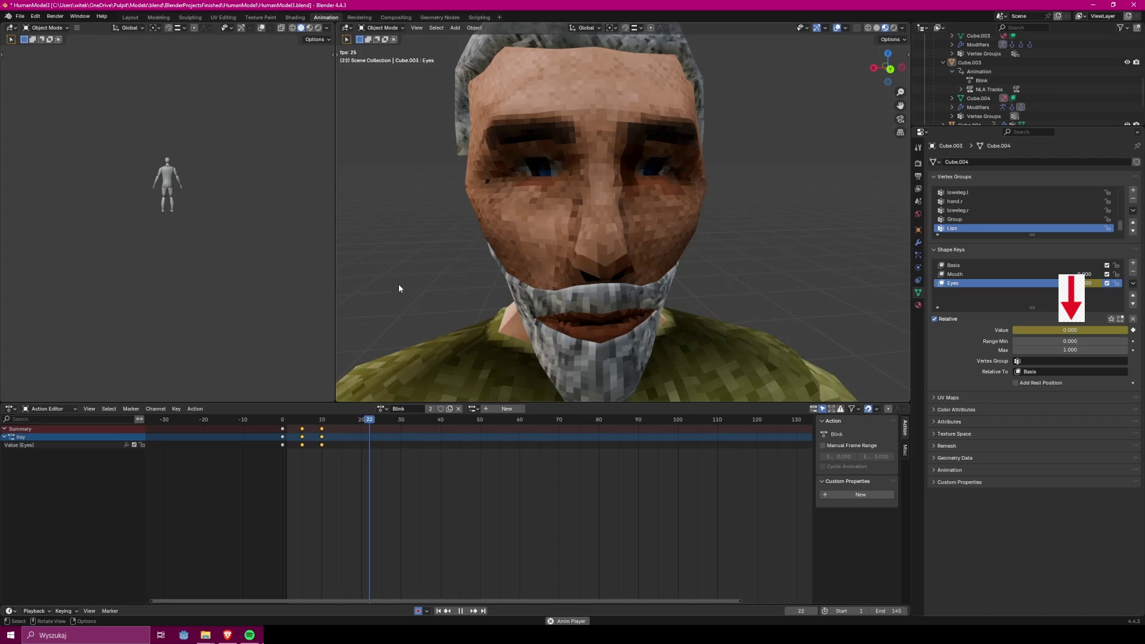
drag(293, 419, 273, 420)
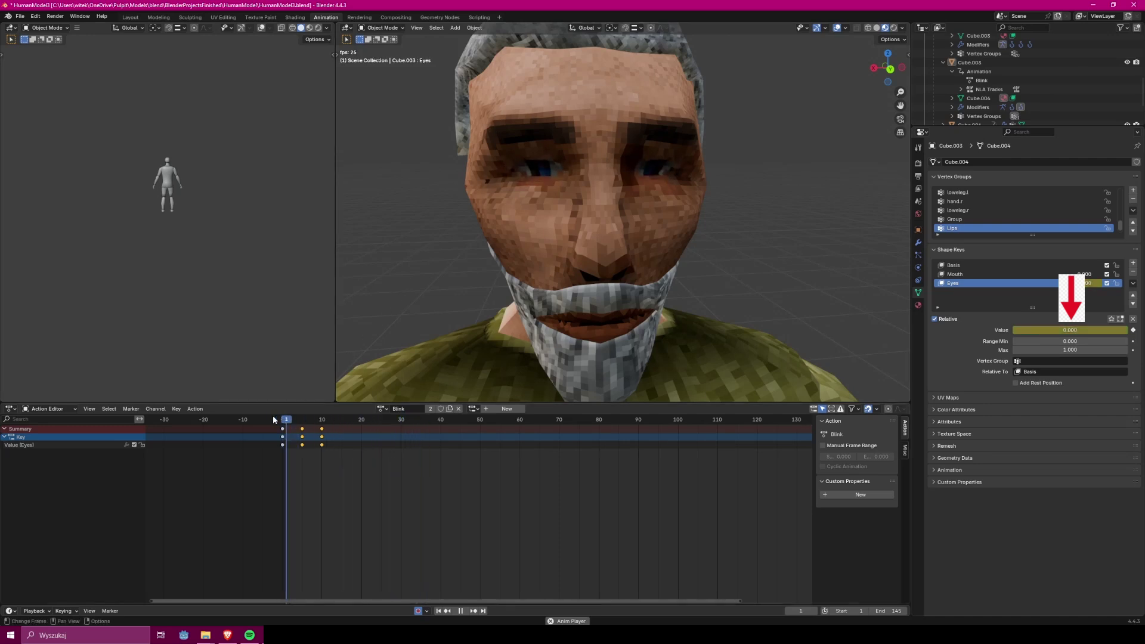
key(space)
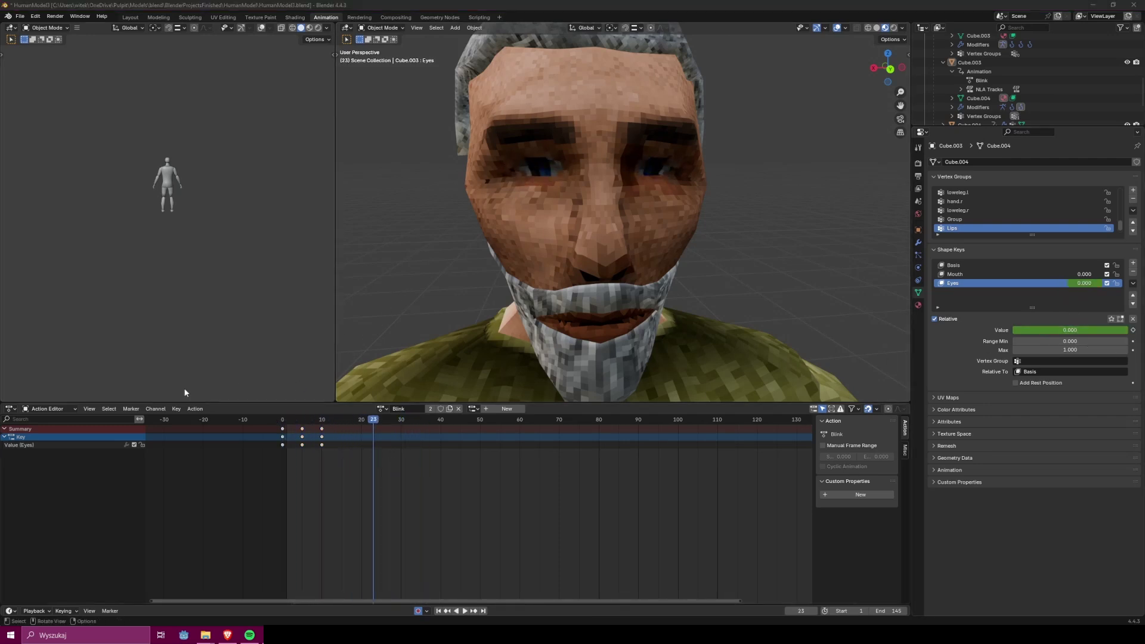
- Switch to the Nonlinear Animation editor and push down the Blink action under the Cube.003 head mesh's shape key channel
click(25, 486)
click(11, 409)
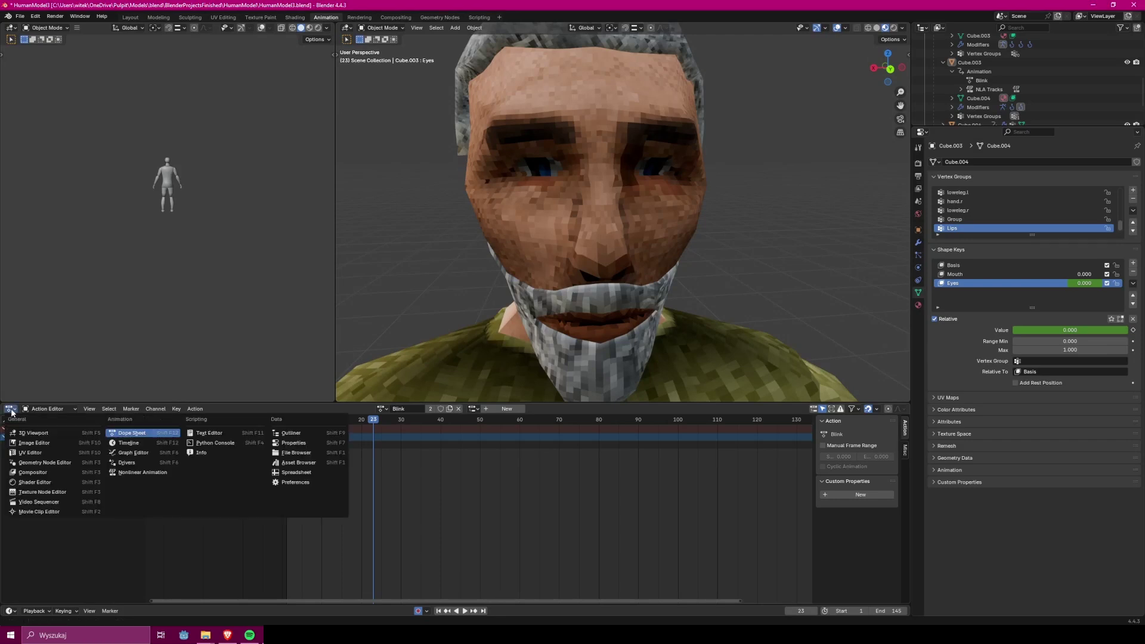
click(162, 473)
scroll(143, 507, down, 1)
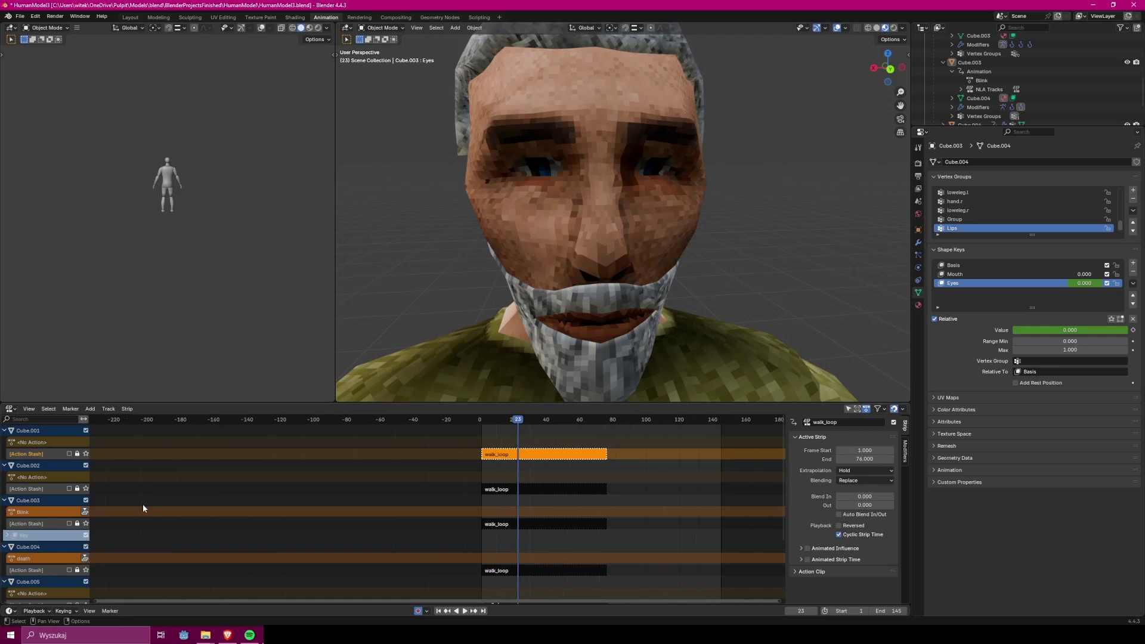
click(8, 536)
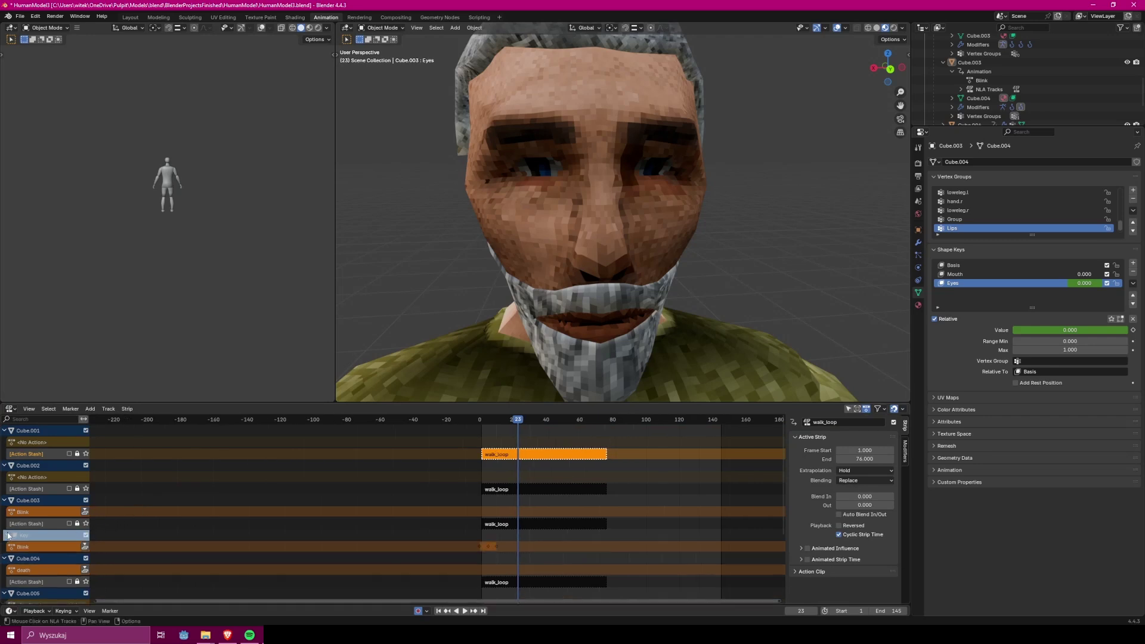
click(85, 548)
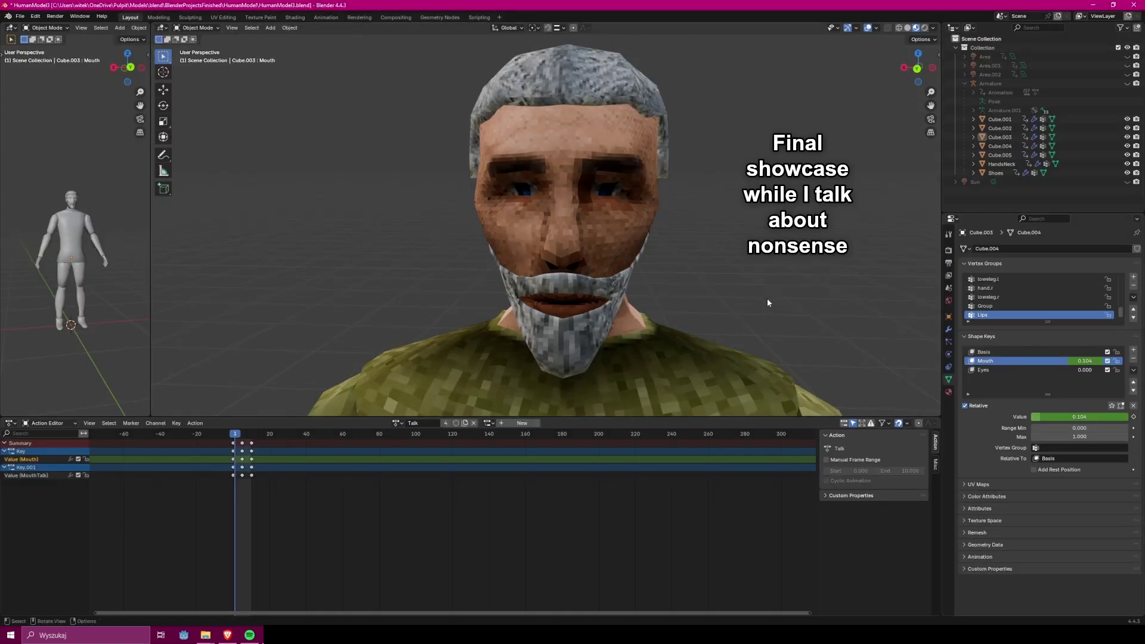
- Play the Talk action to preview the character's mouth movement
key(space)
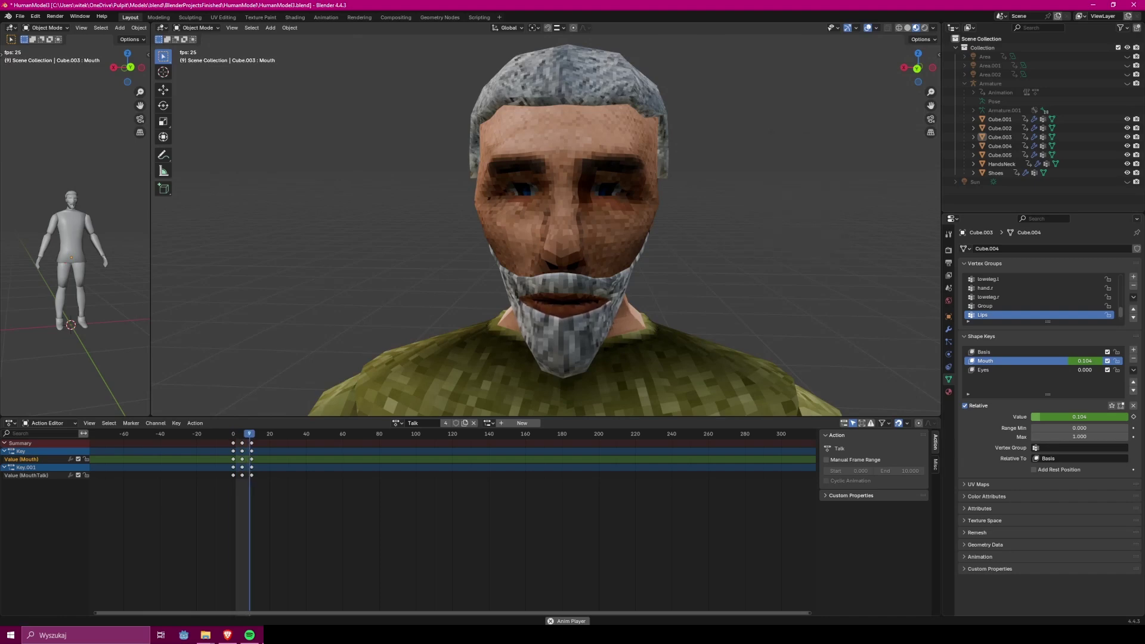
key(space)
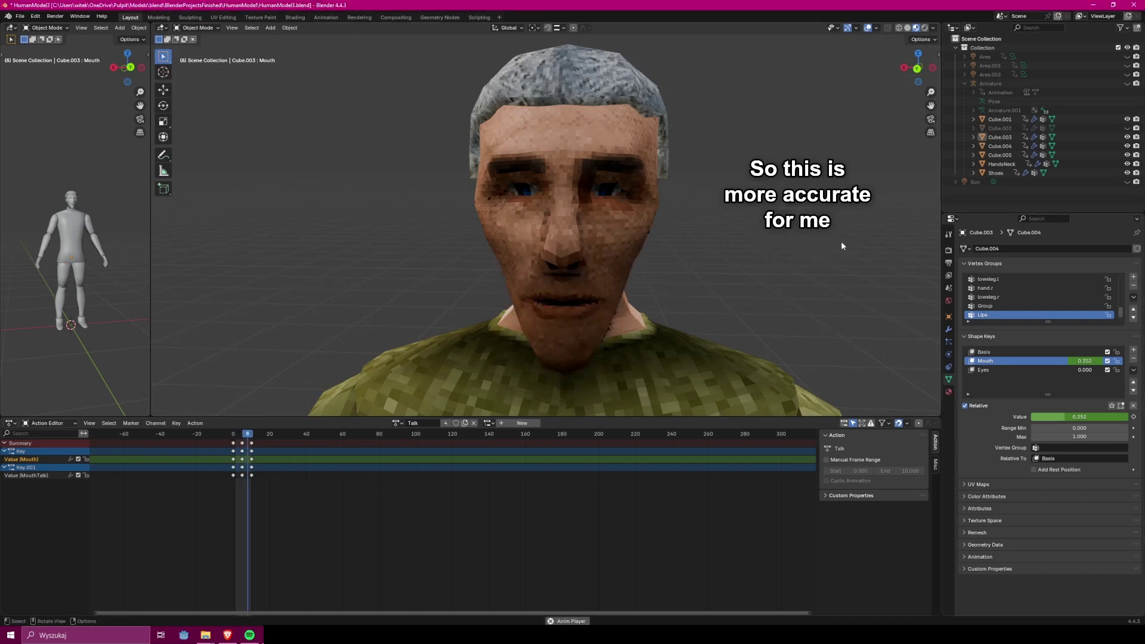
key(space)
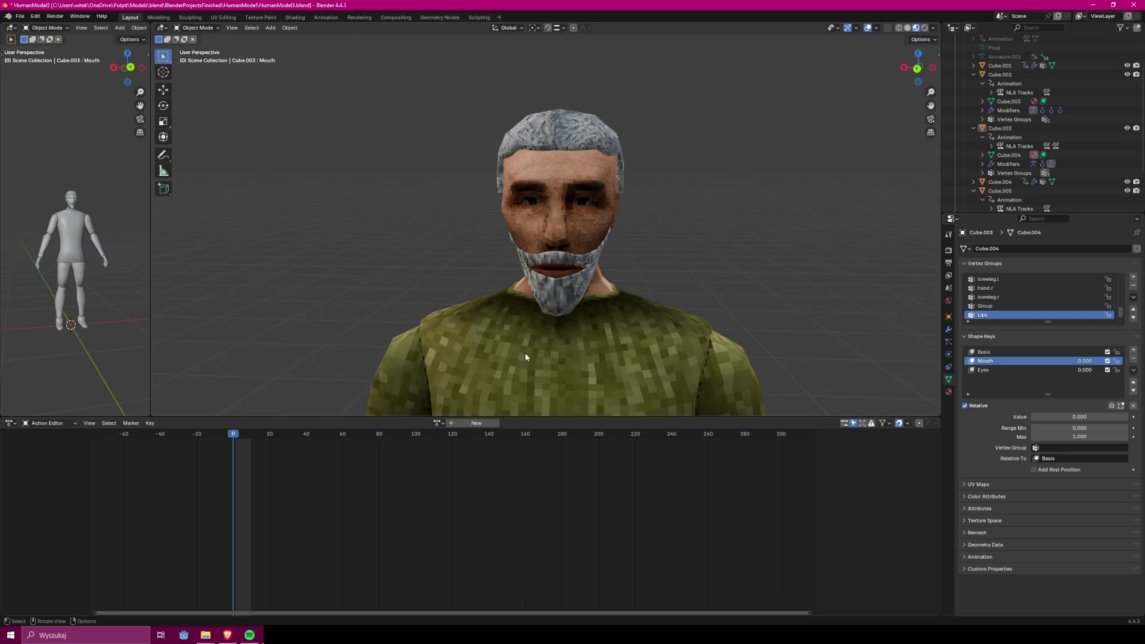
- Create a new action named Talk for the beard mesh and keyframe its MouthTalk shape key at 0.000 on frame 0
click(566, 249)
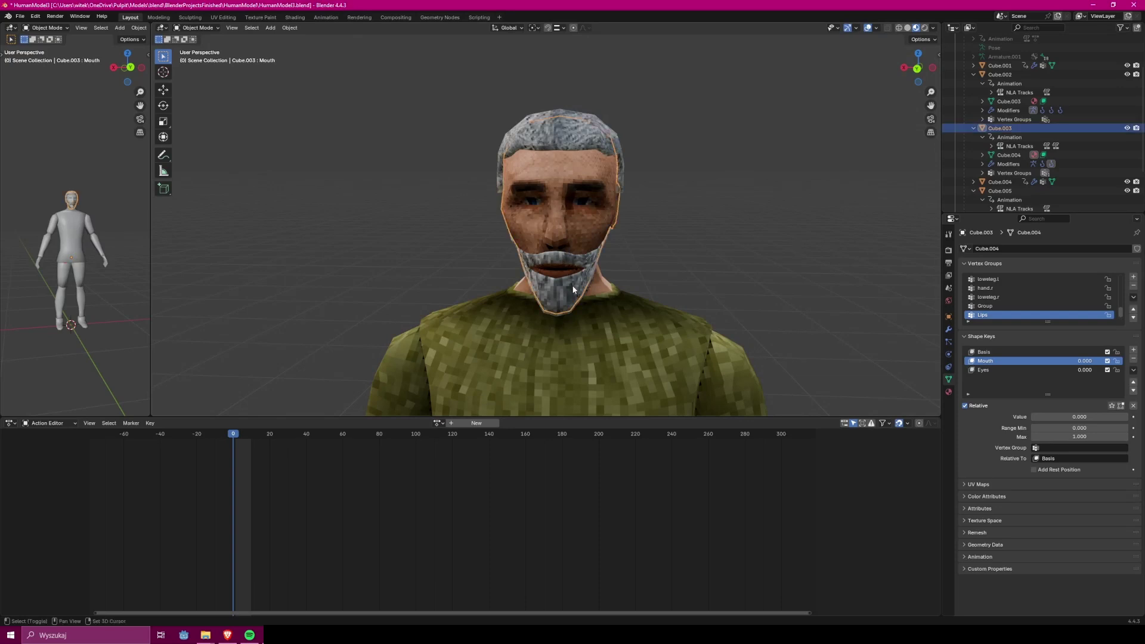
click(446, 423)
double_click(422, 423)
text(Talk)
key(Return)
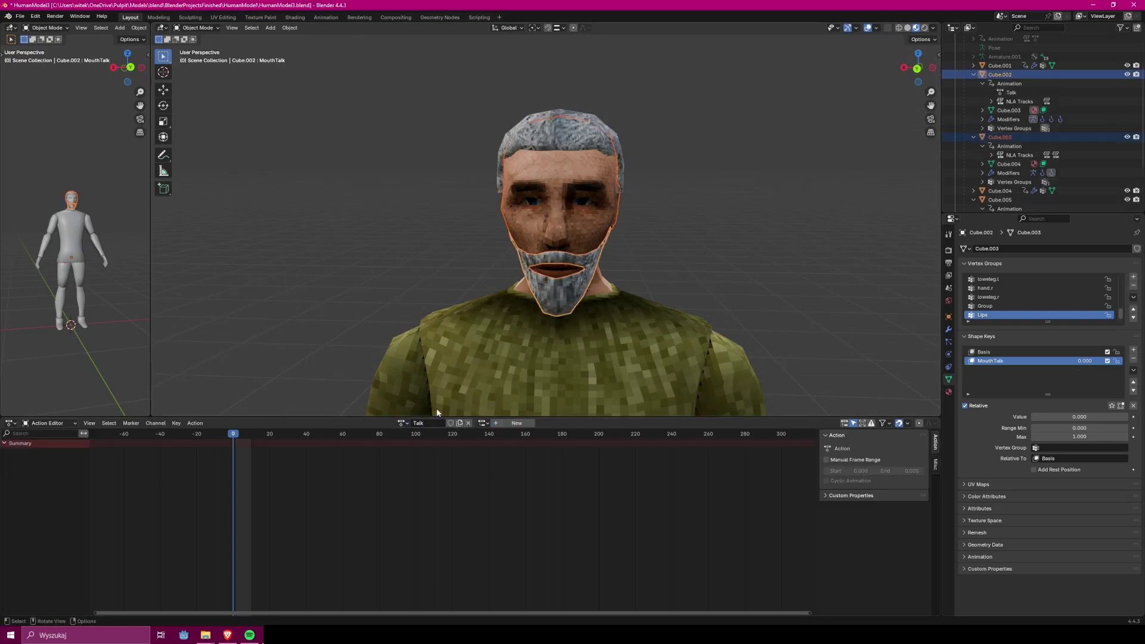
click(1134, 417)
- Assign the existing Talk action to the head mesh and keyframe its Mouth shape key at 0.000 on frame 0
click(591, 234)
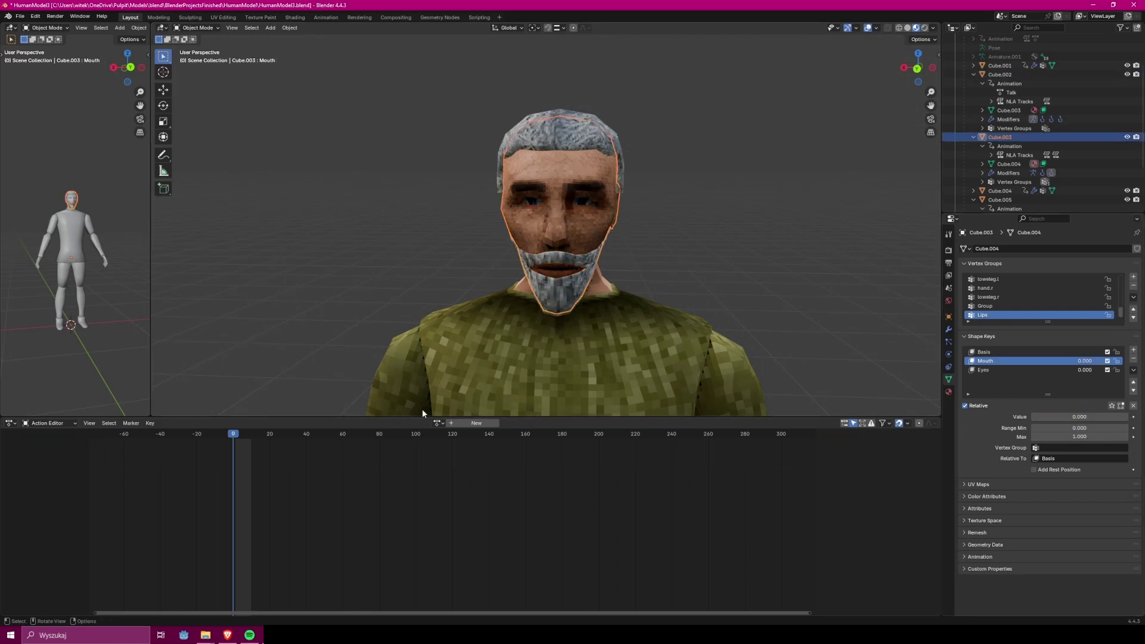
click(438, 423)
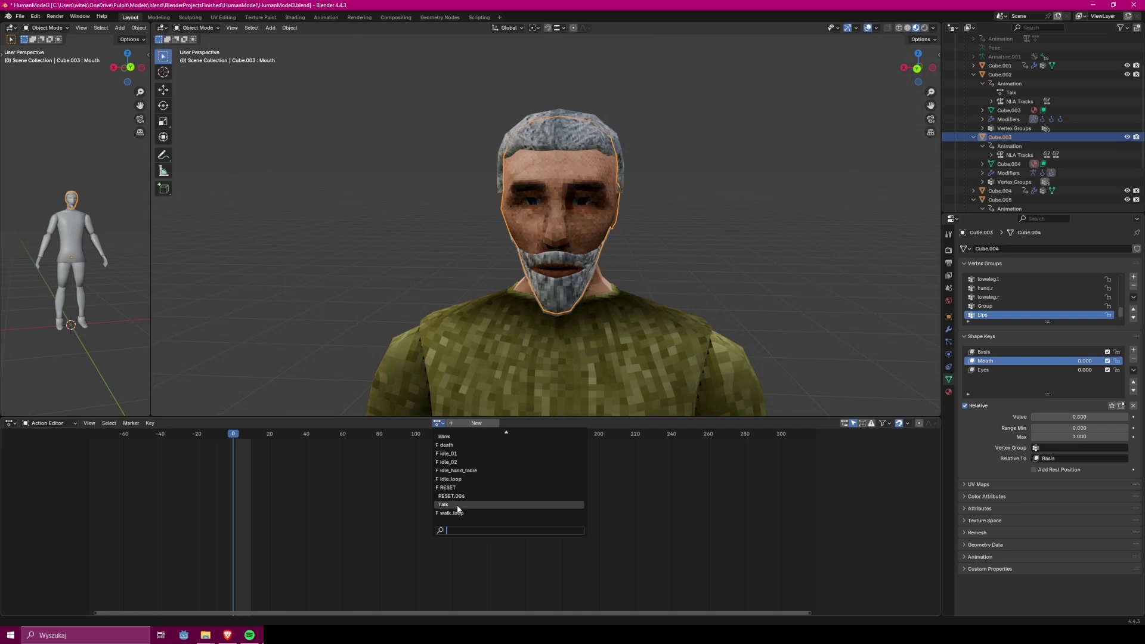
click(458, 507)
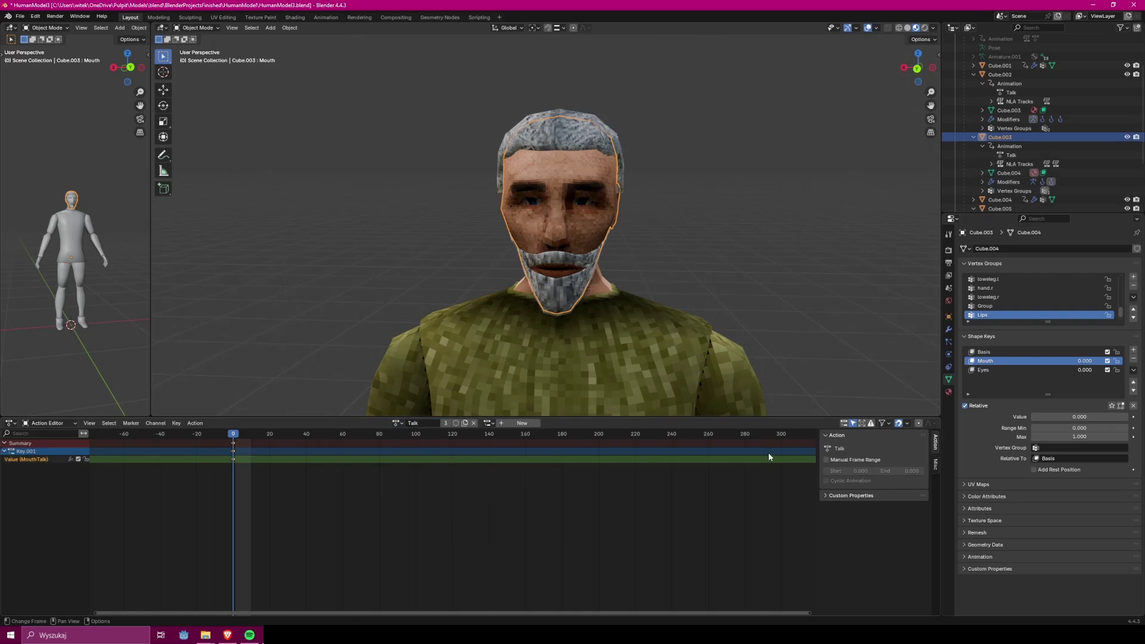
click(1134, 417)
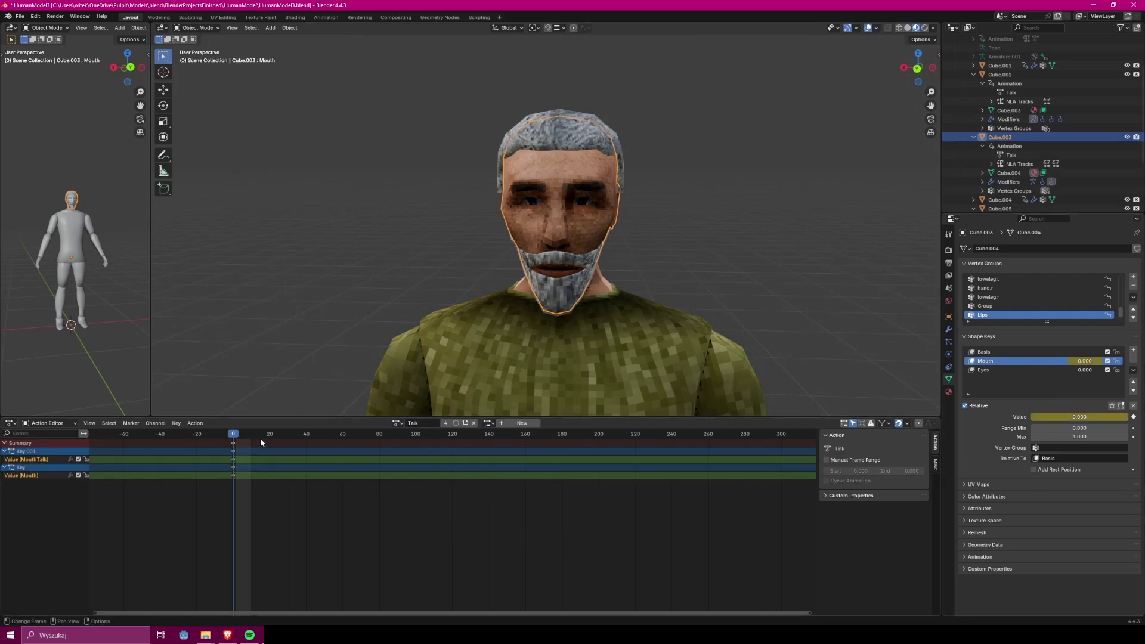
- Keyframe the head's Mouth and the beard's MouthTalk shape keys at value 1.000 on frame 5
middle_drag(243, 504, 365, 439)
drag(364, 437, 368, 434)
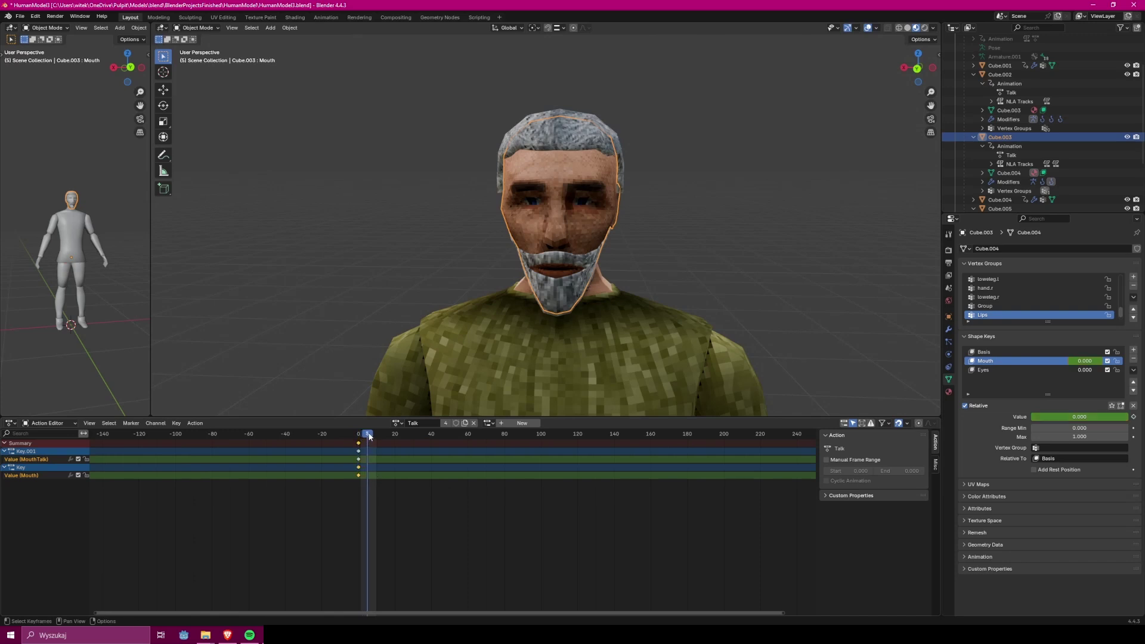
drag(1041, 419, 1134, 419)
key(i)
click(563, 305)
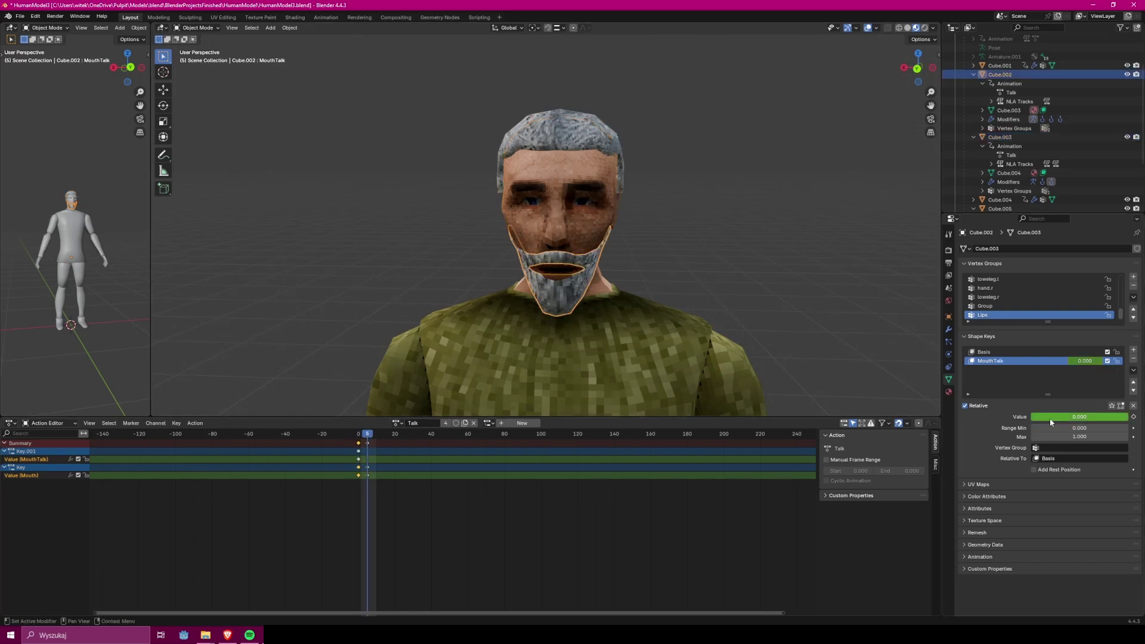
drag(1050, 418, 1132, 418)
key(i)
- Duplicate the frame 0 keyframes to frame 10 and play the Talk action to check the mouth movement
click(359, 444)
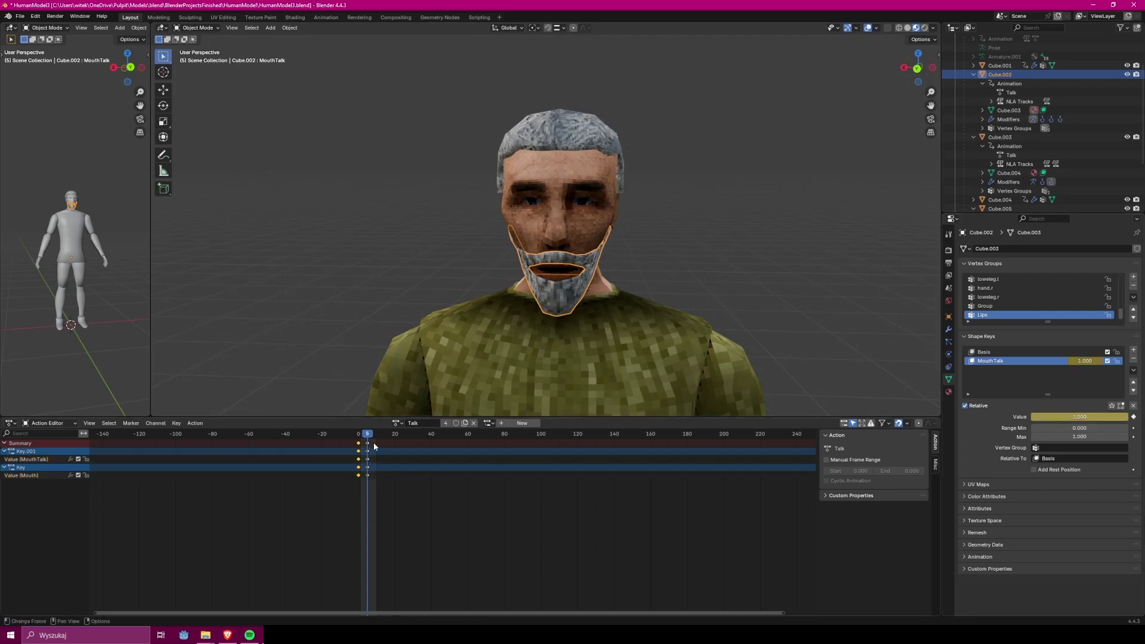
key(shift+d)
click(375, 439)
key(space)
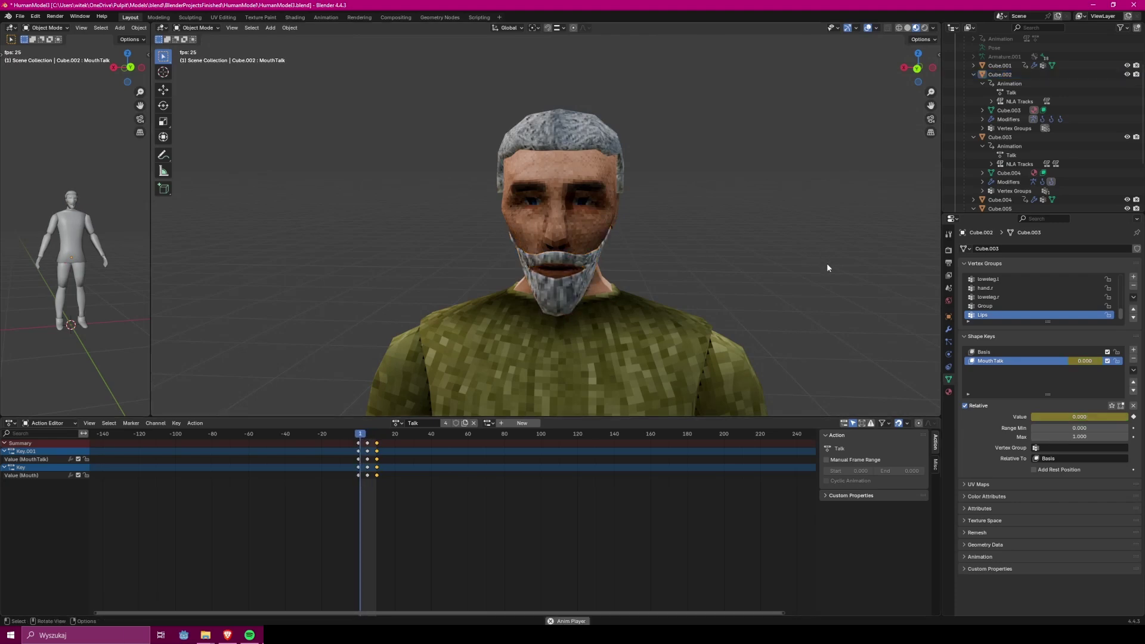
key(space)
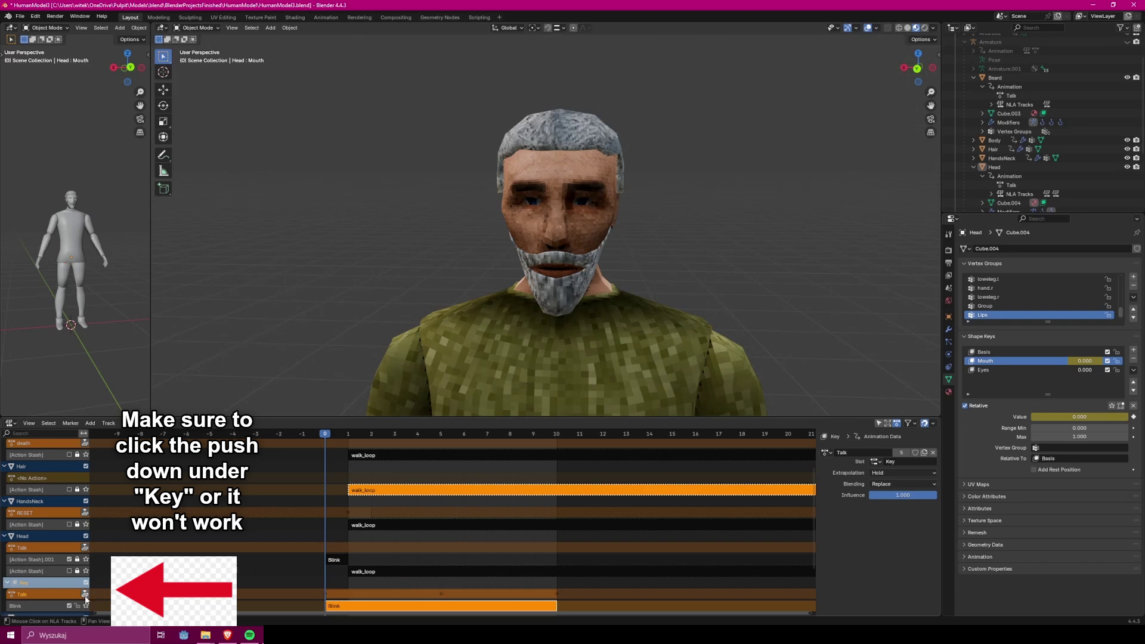
- Push down the Talk actions under the shape key channels of both the head and the beard
click(85, 595)
scroll(50, 541, up, 3)
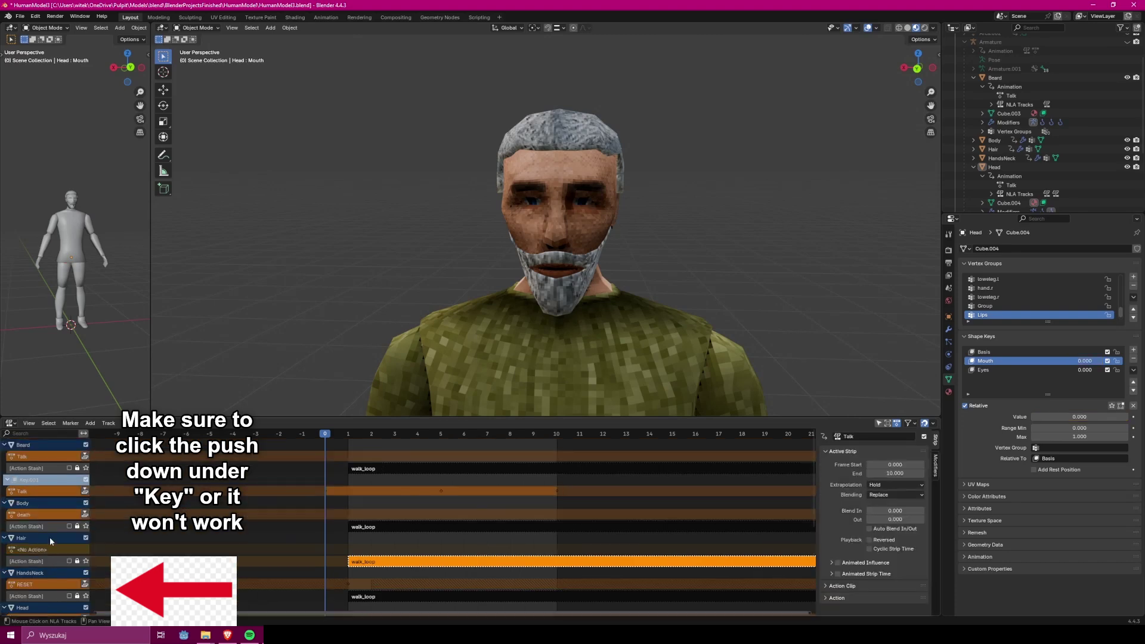
click(85, 492)
- Return to the Action Editor and play the animation to check the face
click(12, 423)
click(132, 448)
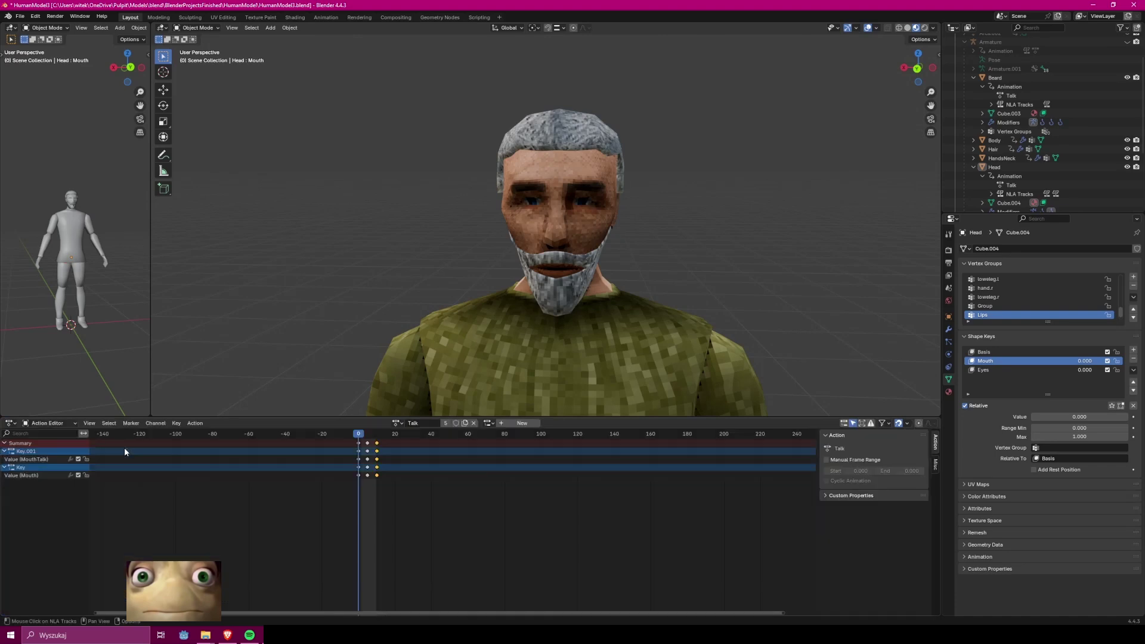
key(space)
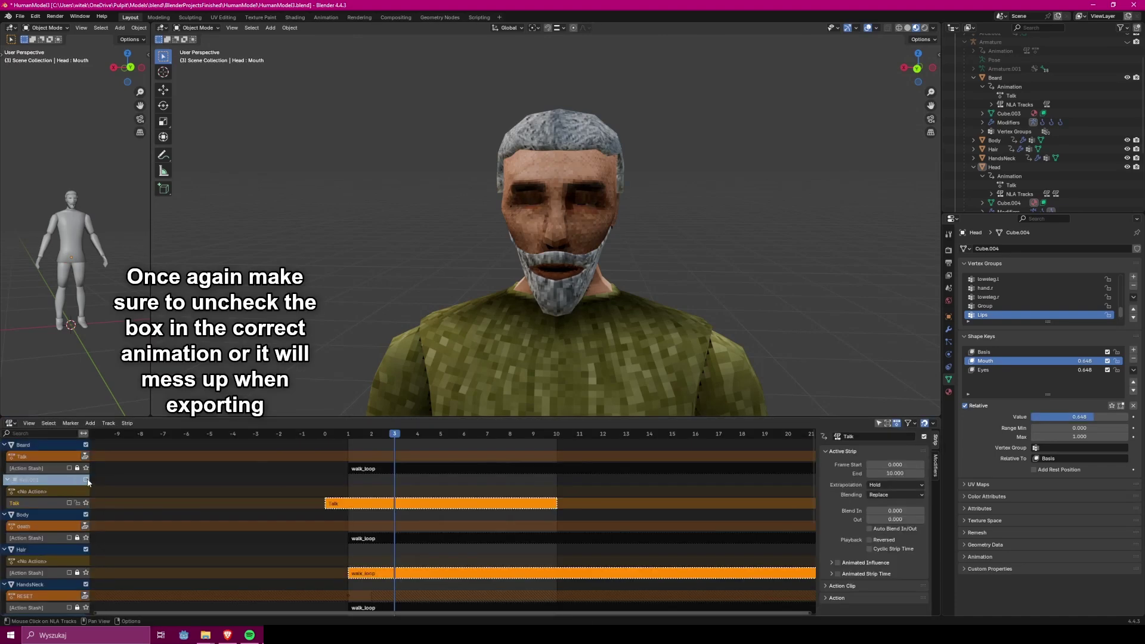
- Disable the Blink track under the head's shape key channel in the Nonlinear Animation editor
click(86, 479)
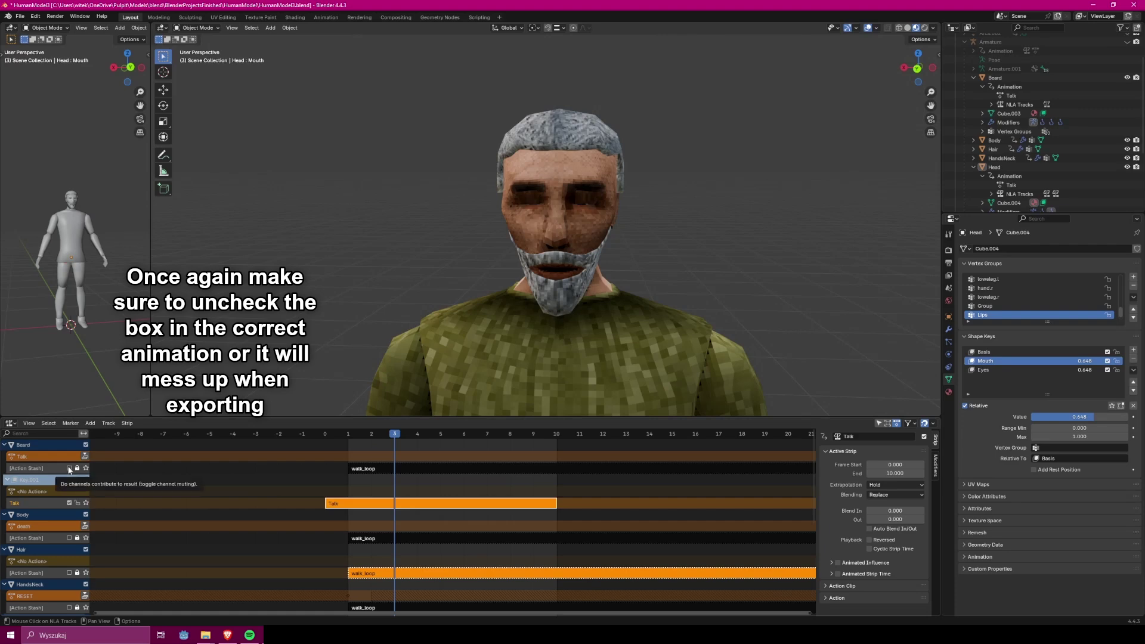
scroll(72, 477, down, 5)
scroll(72, 489, down, 2)
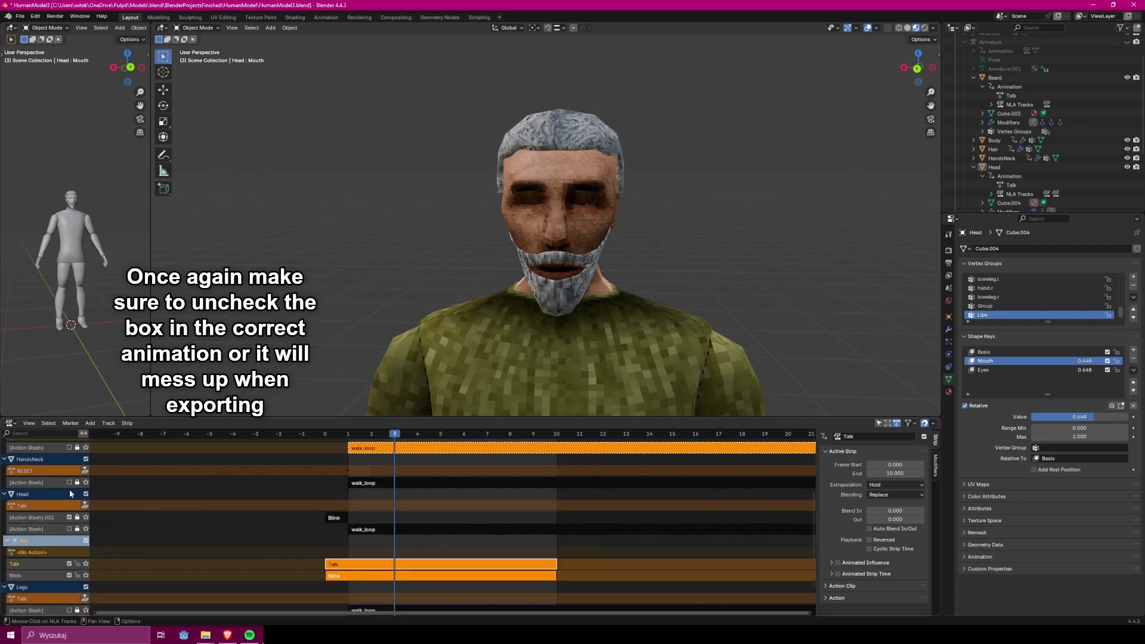
click(69, 576)
scroll(71, 573, up, 7)
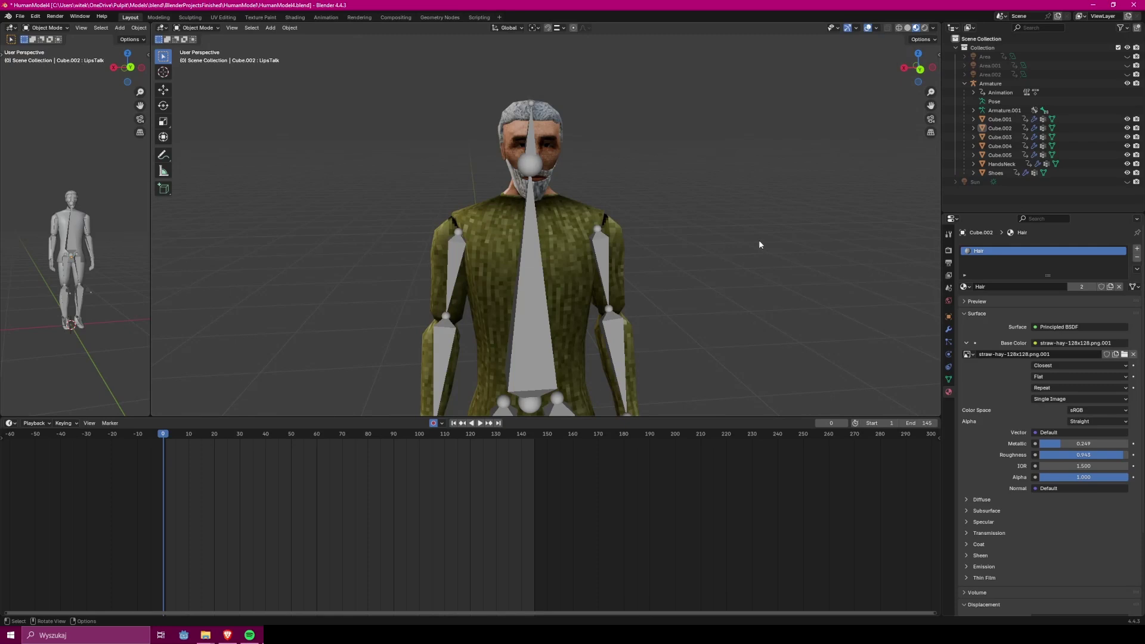
- Select all objects and set up a glTF 2.0 export to HumanModel.glb in the HumanScene folder
key(a)
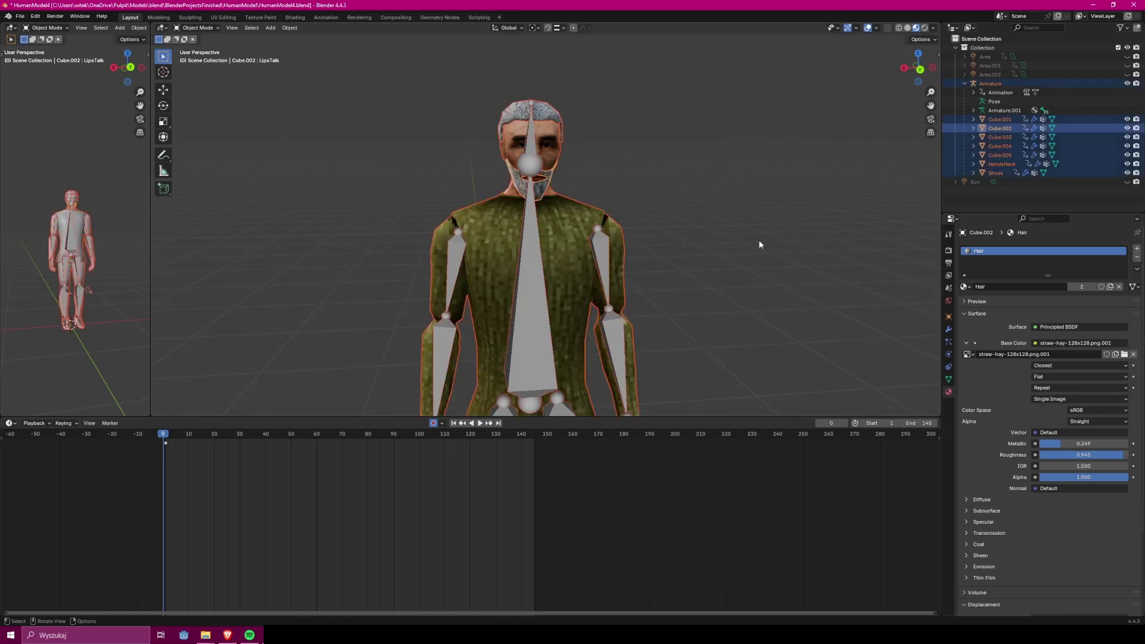
click(19, 16)
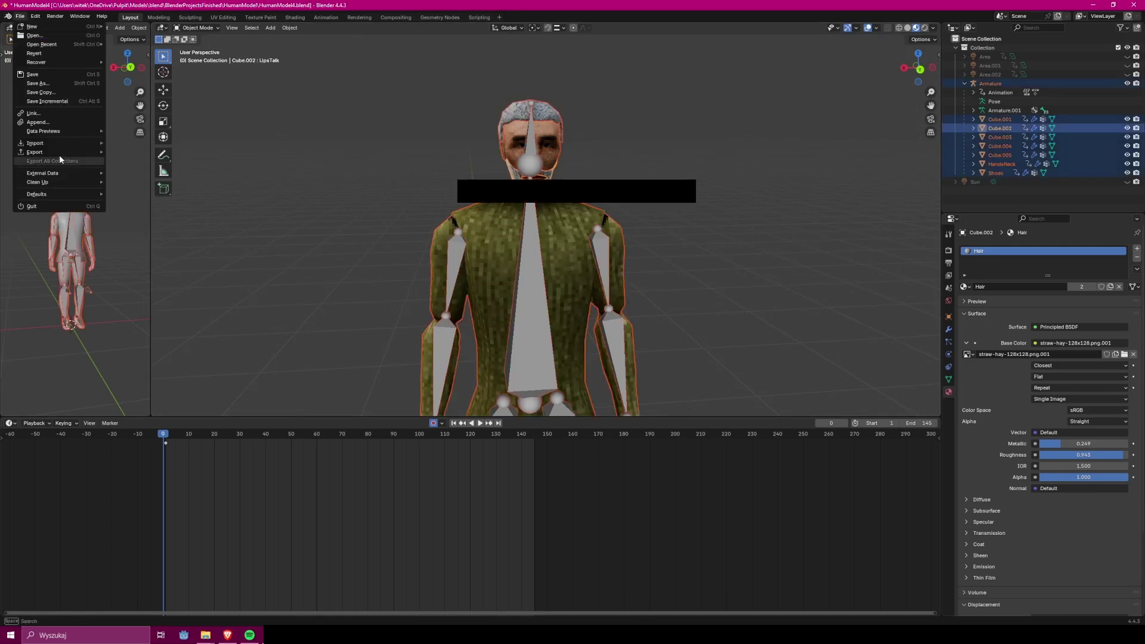
mouse_move(59, 153)
click(180, 241)
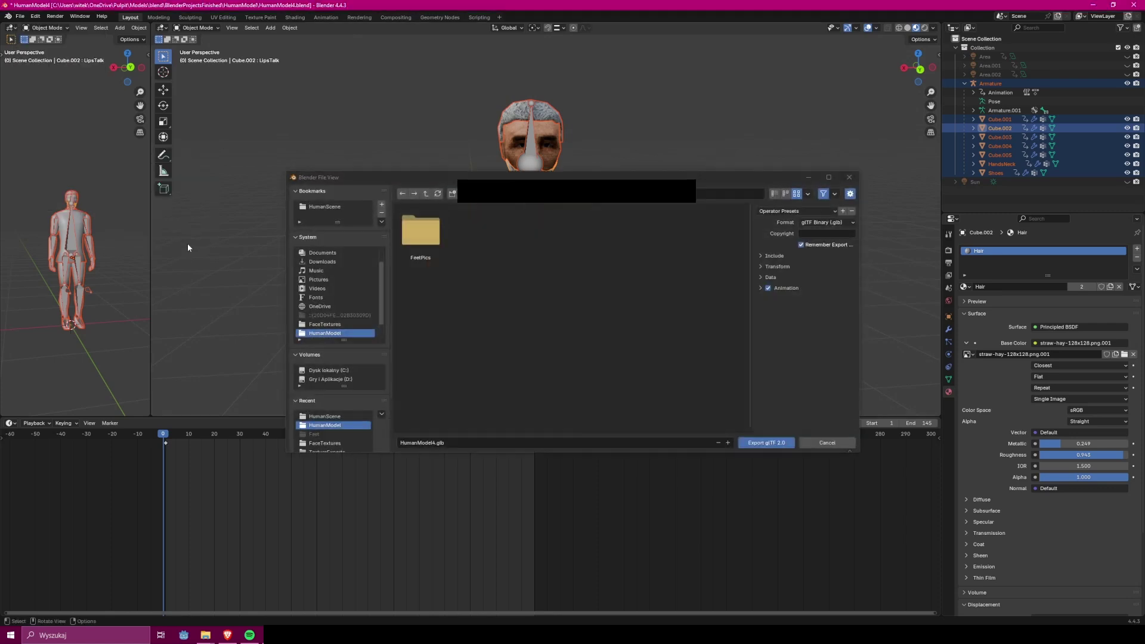
click(351, 209)
click(436, 235)
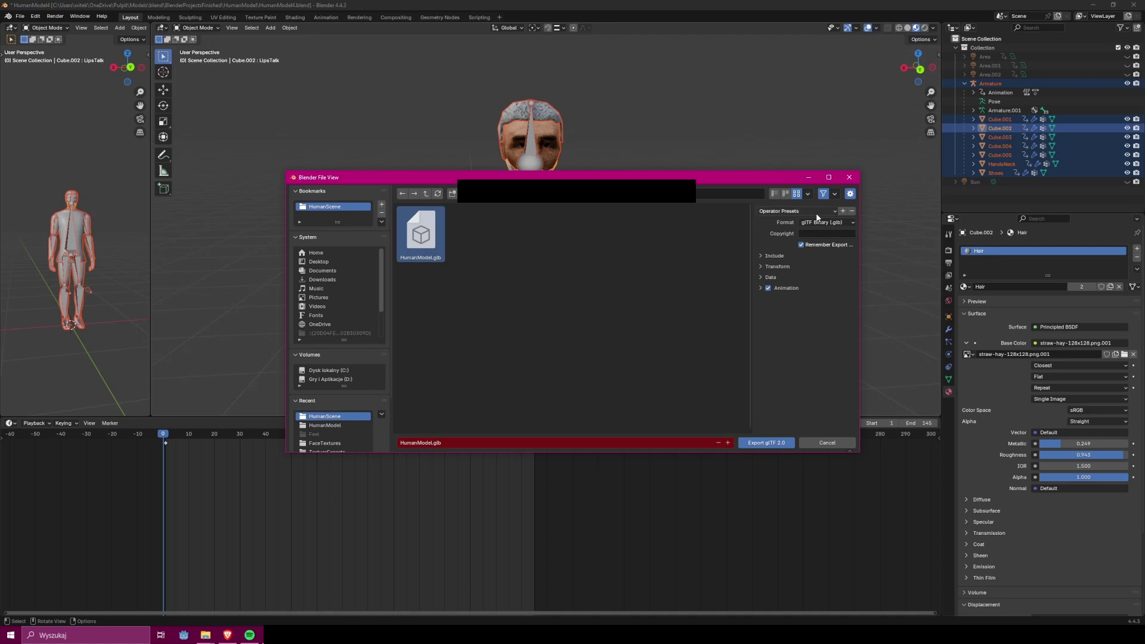
- Review the Animation, Data and Include options of the export, then export the model over HumanModel.glb
click(817, 212)
click(817, 234)
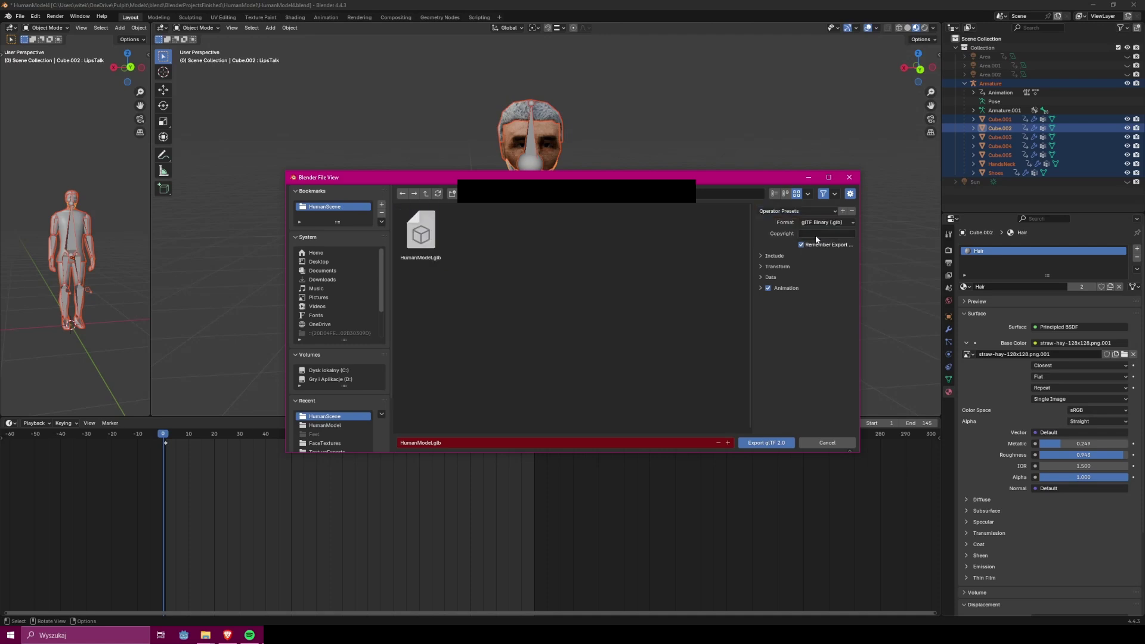
click(761, 288)
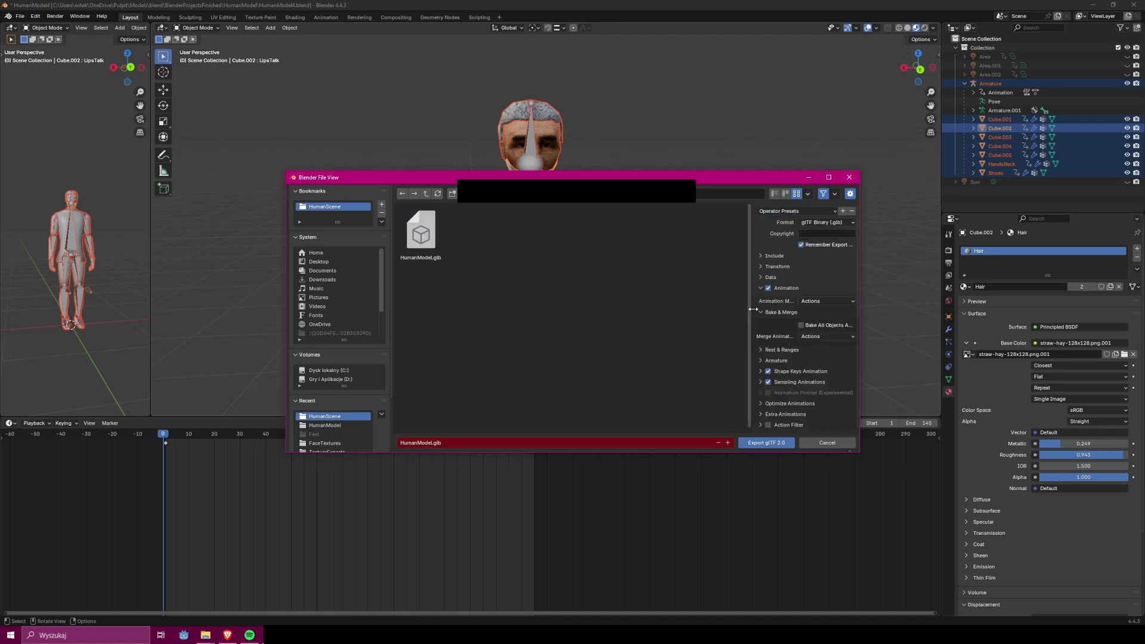
click(759, 276)
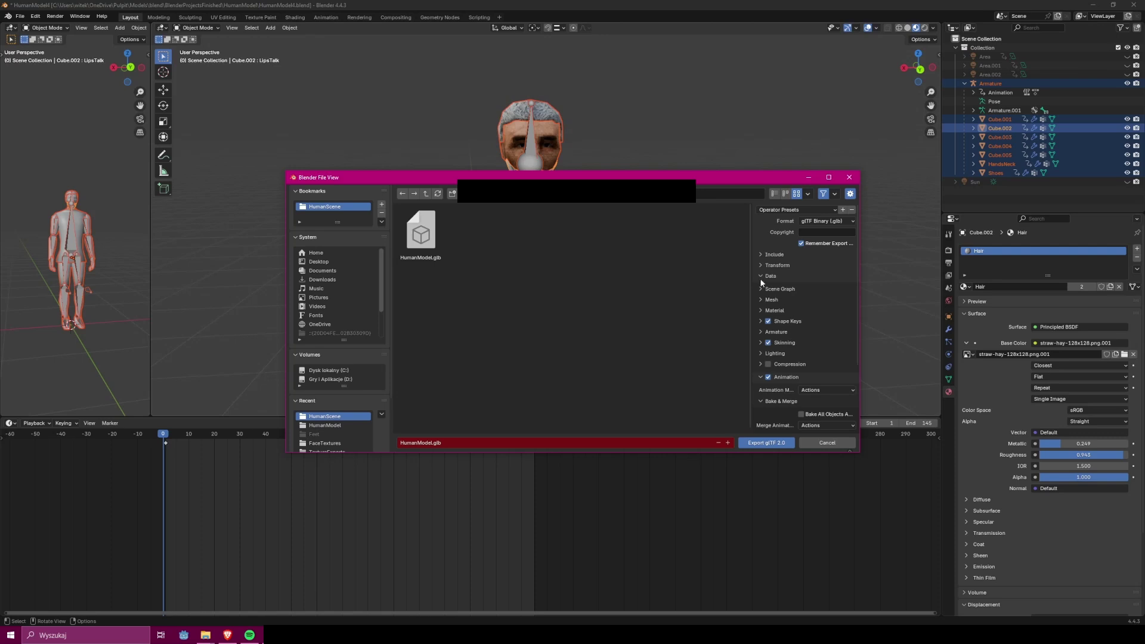
click(769, 256)
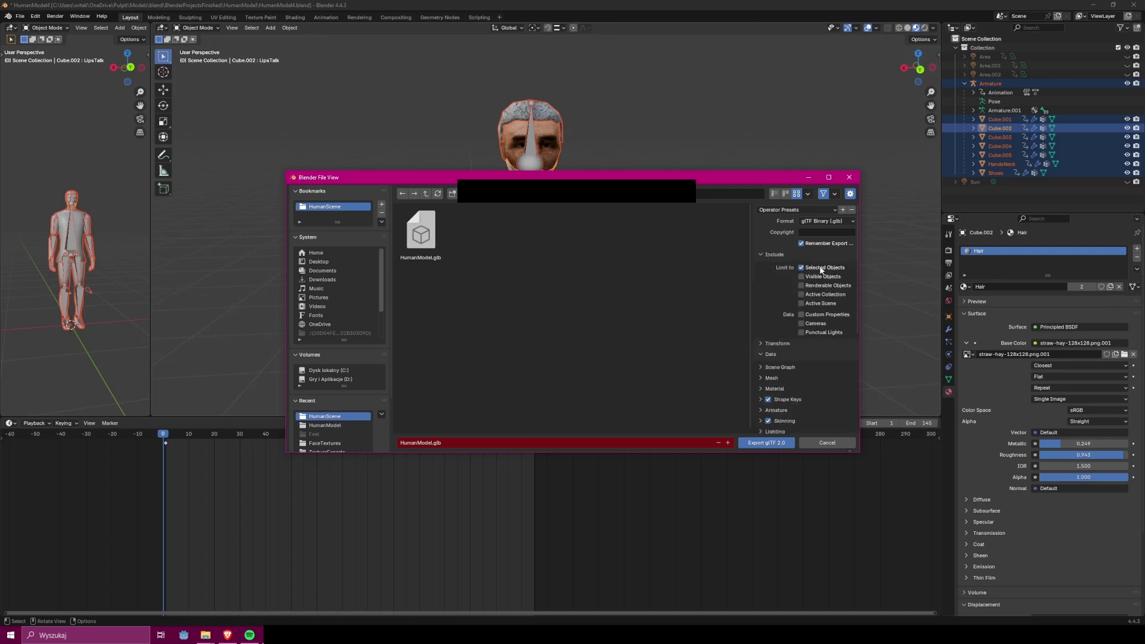
scroll(823, 276, down, 7)
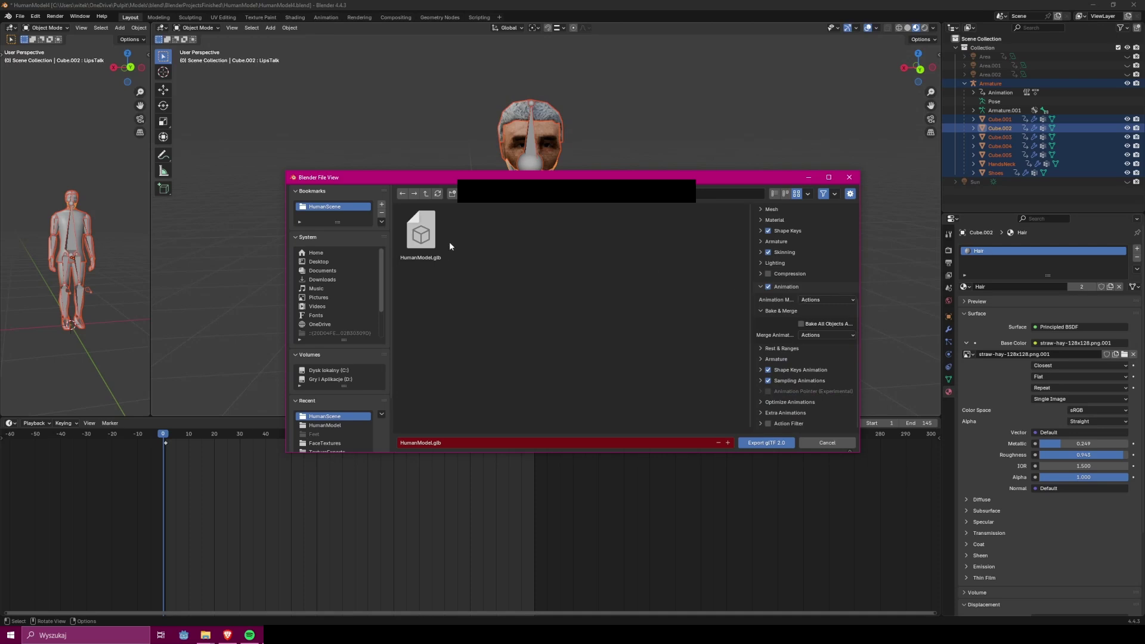
click(420, 234)
click(766, 444)
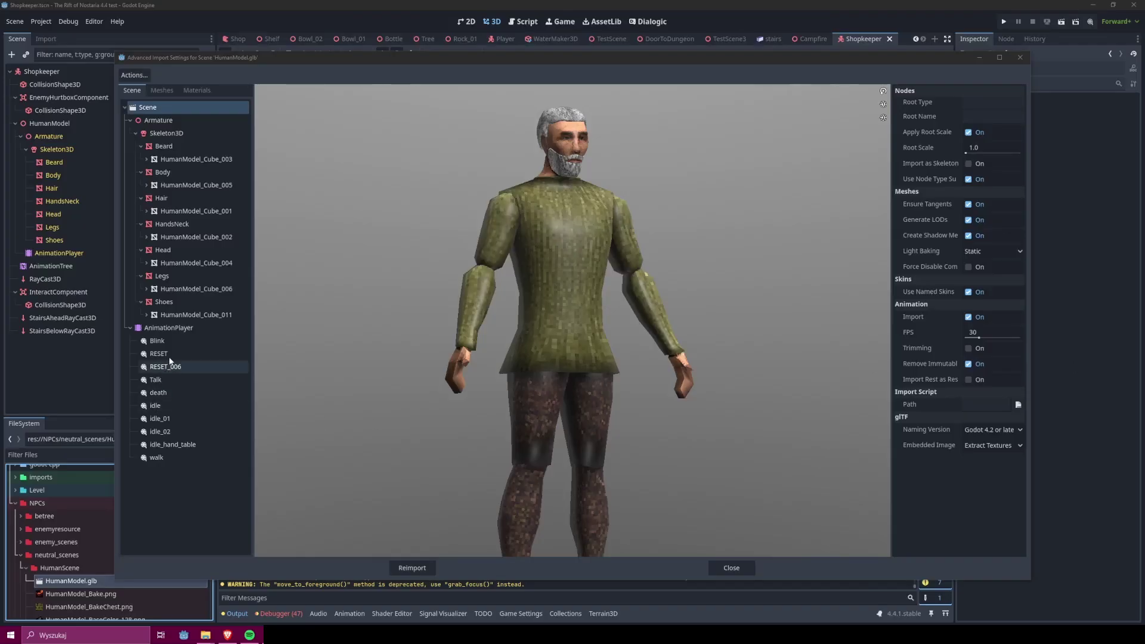
- Preview the Blink, walk and Talk animations of HumanModel.glb in Godot's advanced import settings
click(167, 342)
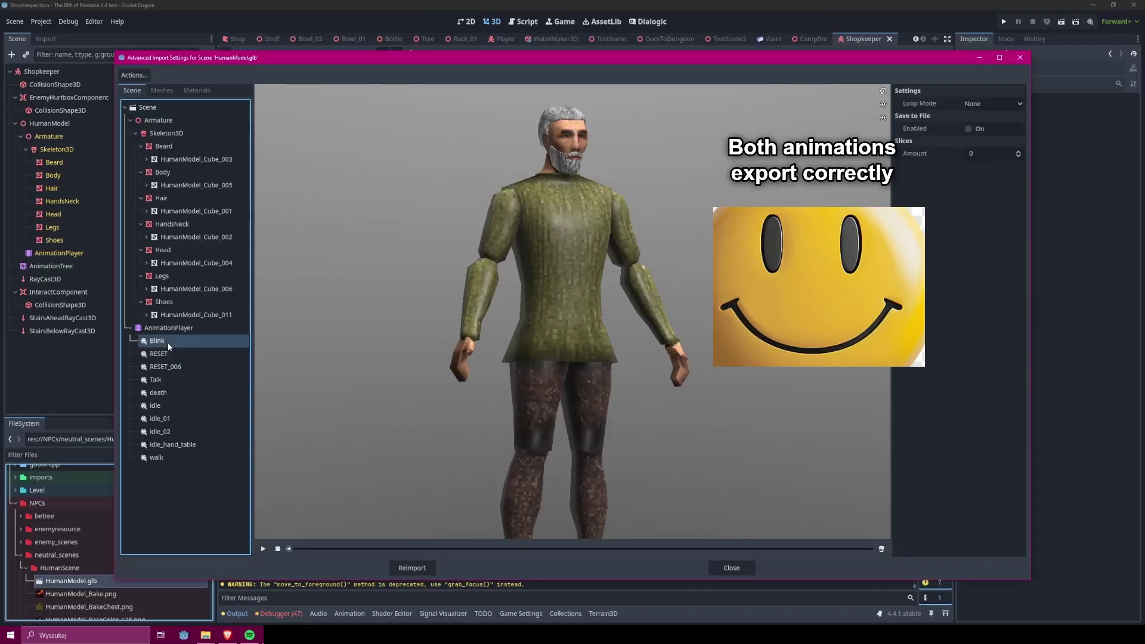
click(262, 551)
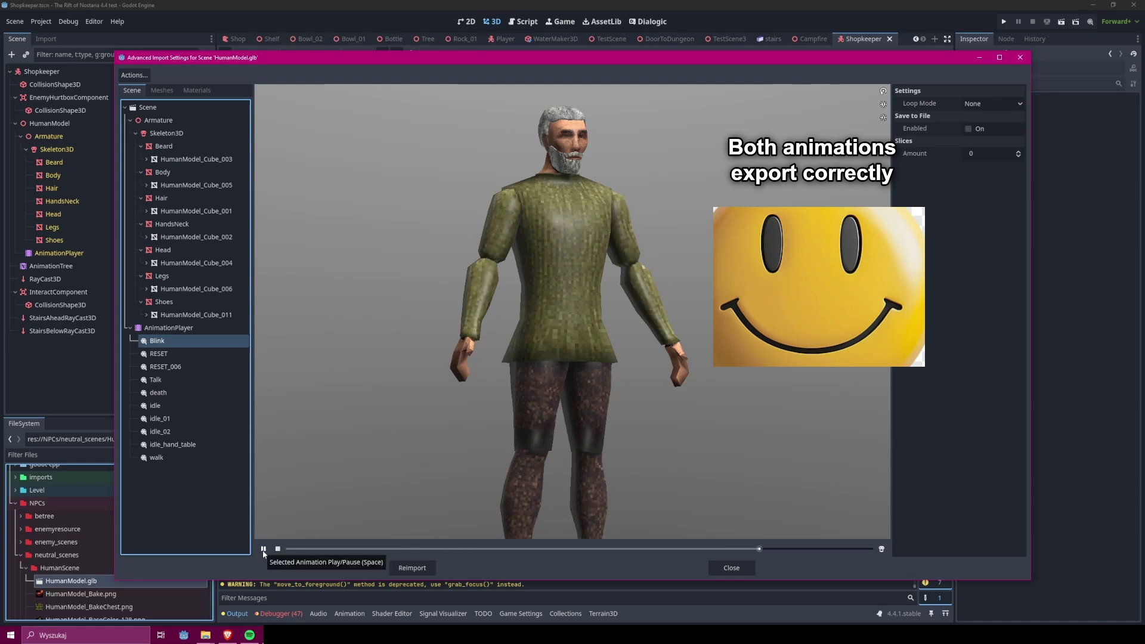
click(203, 459)
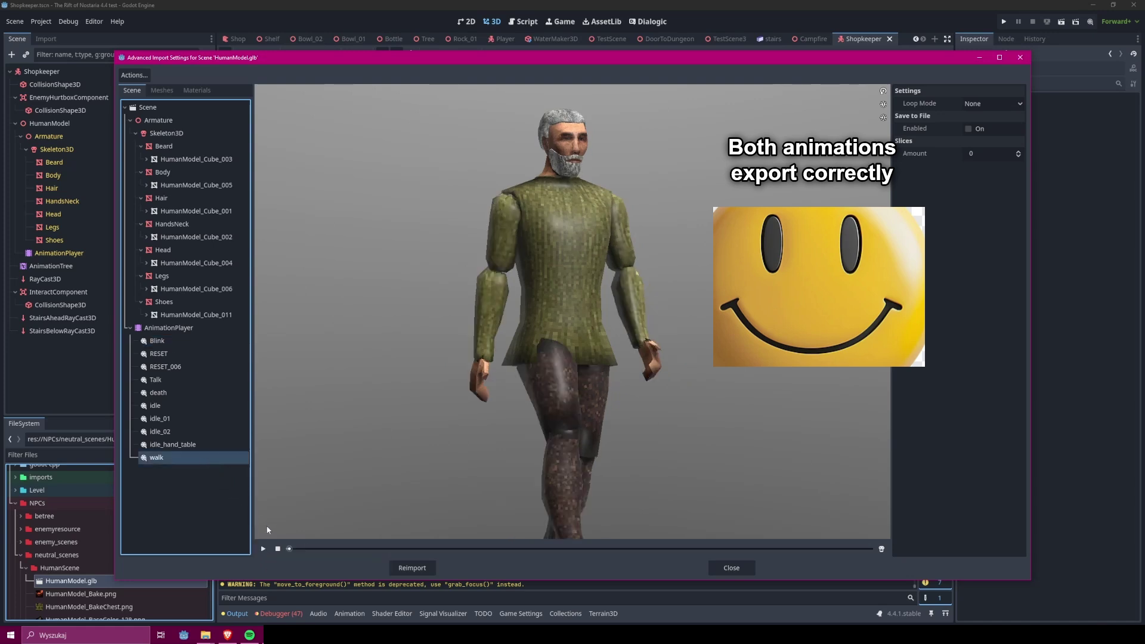
click(263, 550)
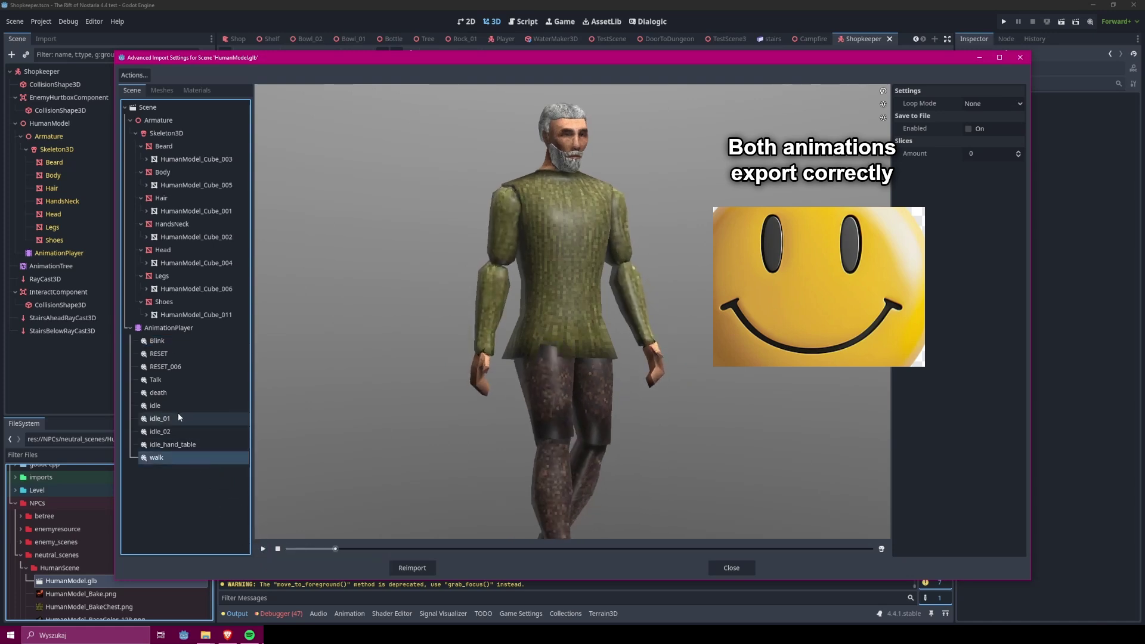
click(171, 380)
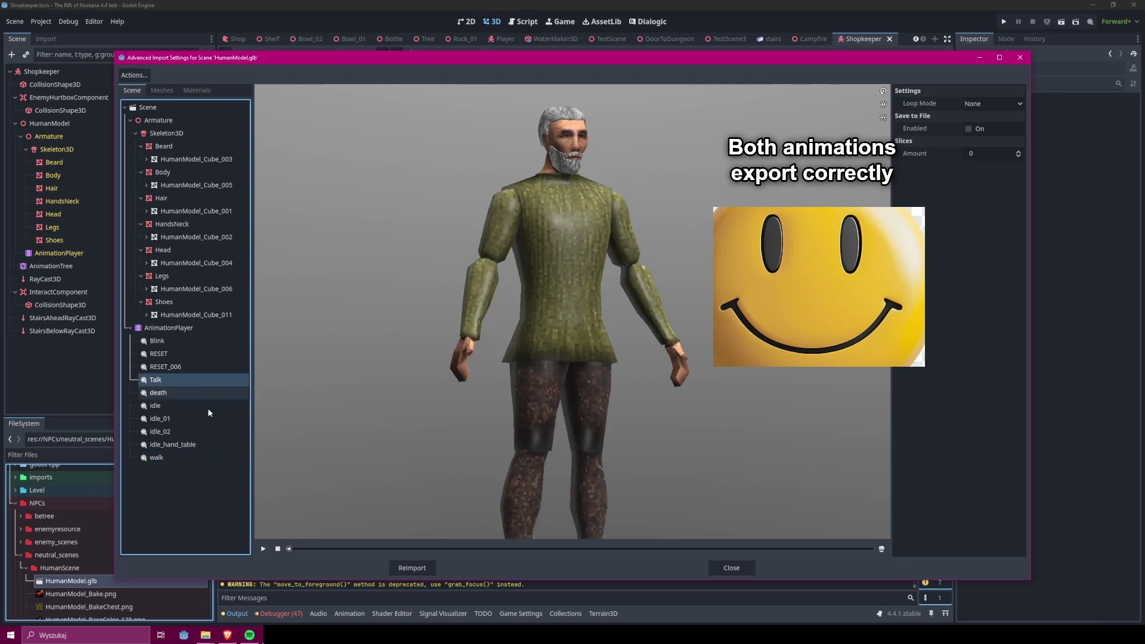
click(263, 549)
click(264, 550)
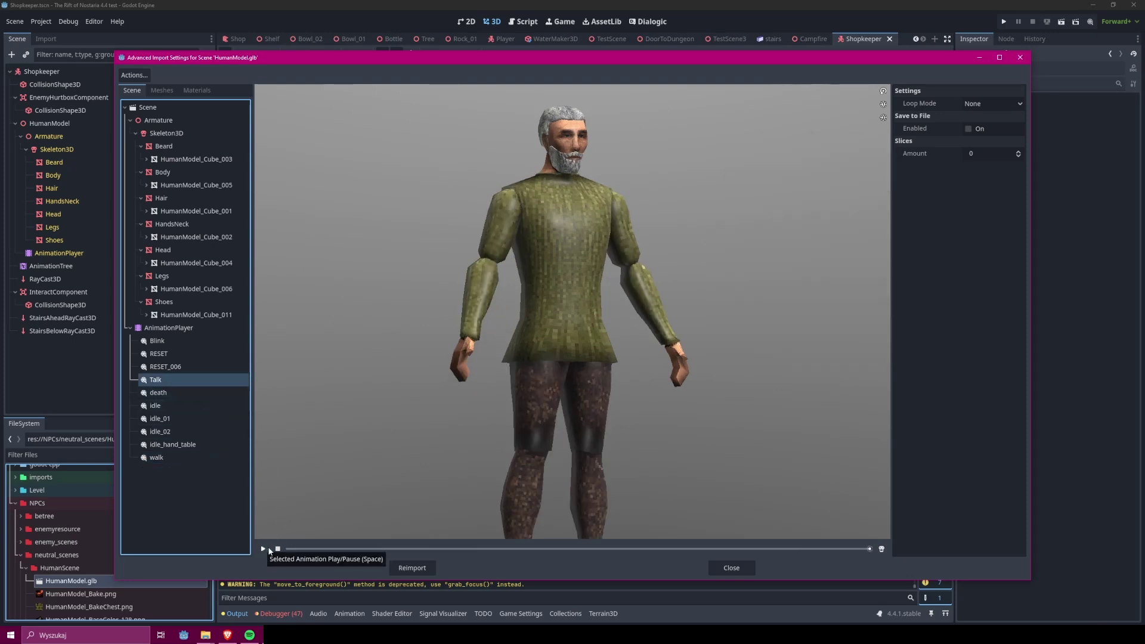